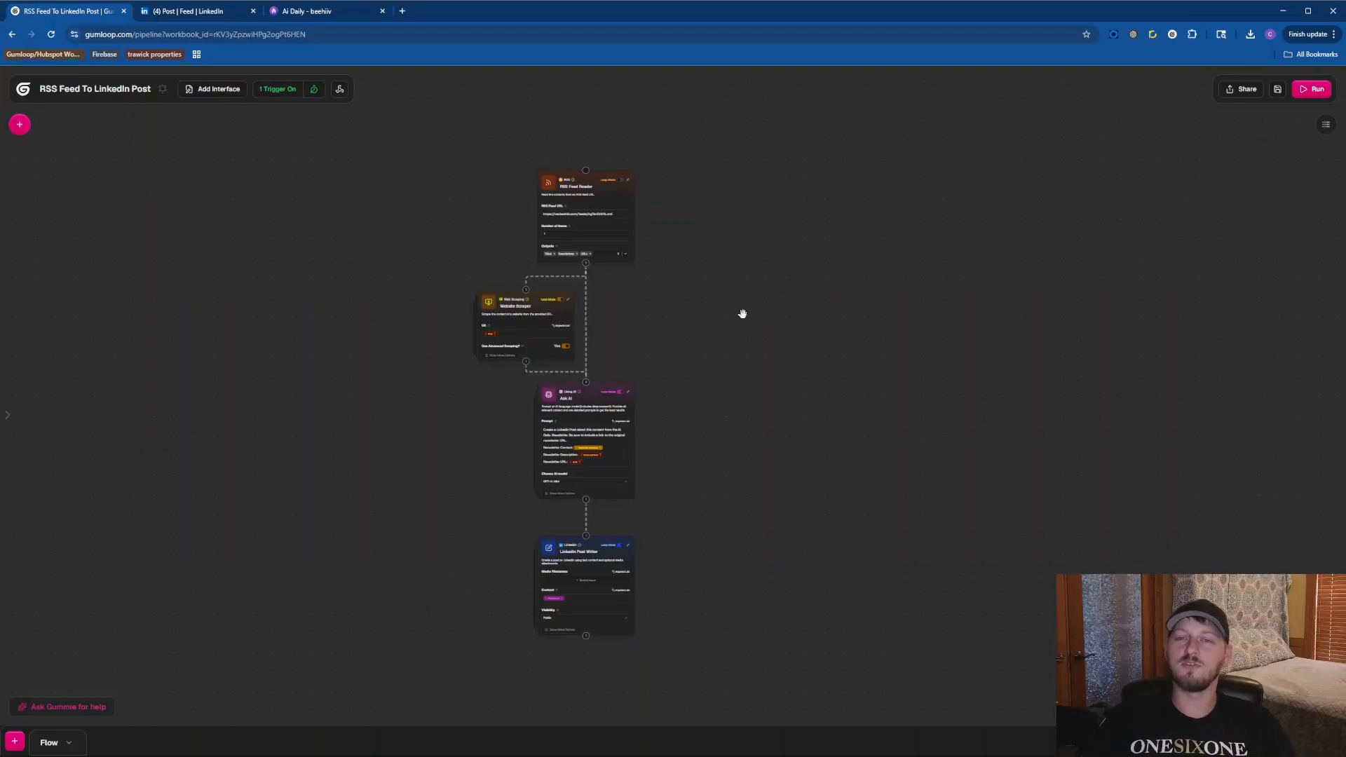
- Review the RSS Feed Reader node and the details of the flow's active scheduled trigger
scroll(695, 302, up, 2)
scroll(695, 302, up, 3)
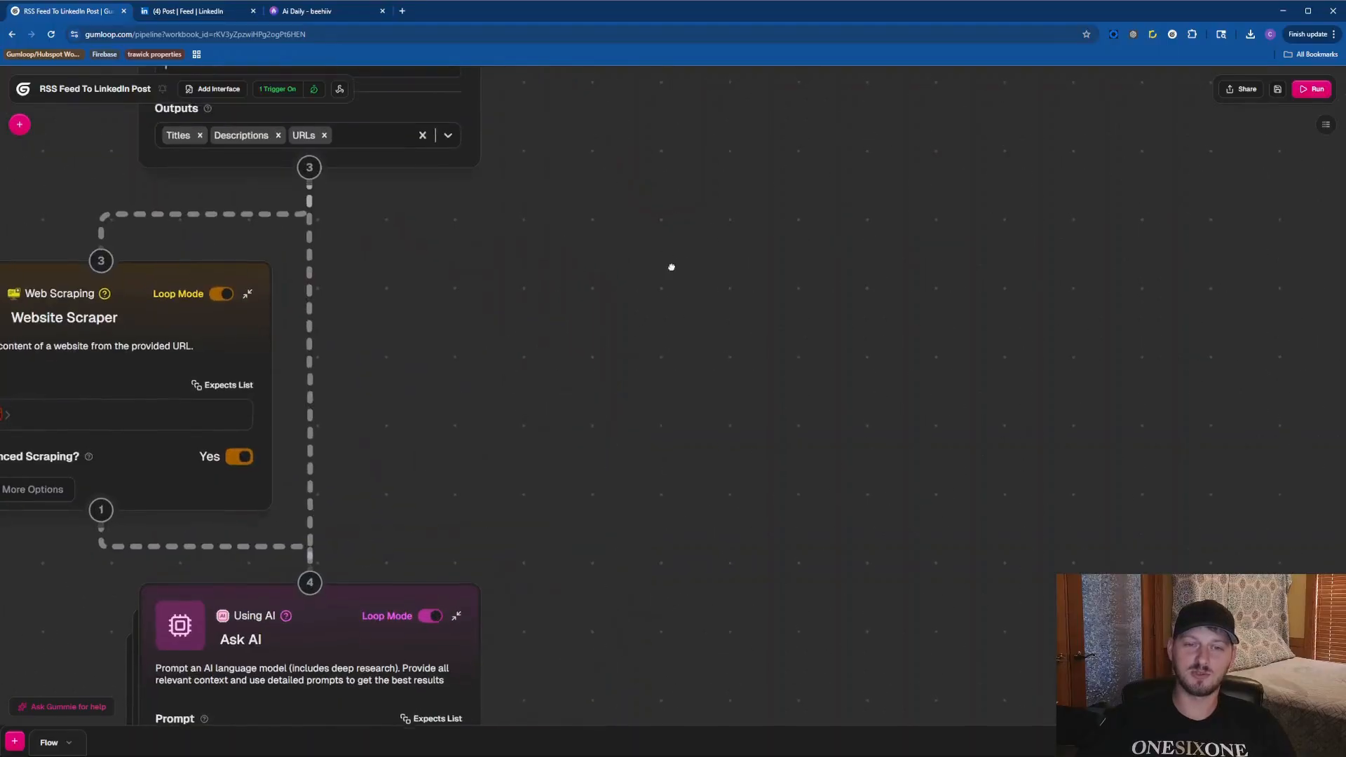
drag(670, 267, 860, 525)
drag(817, 355, 904, 412)
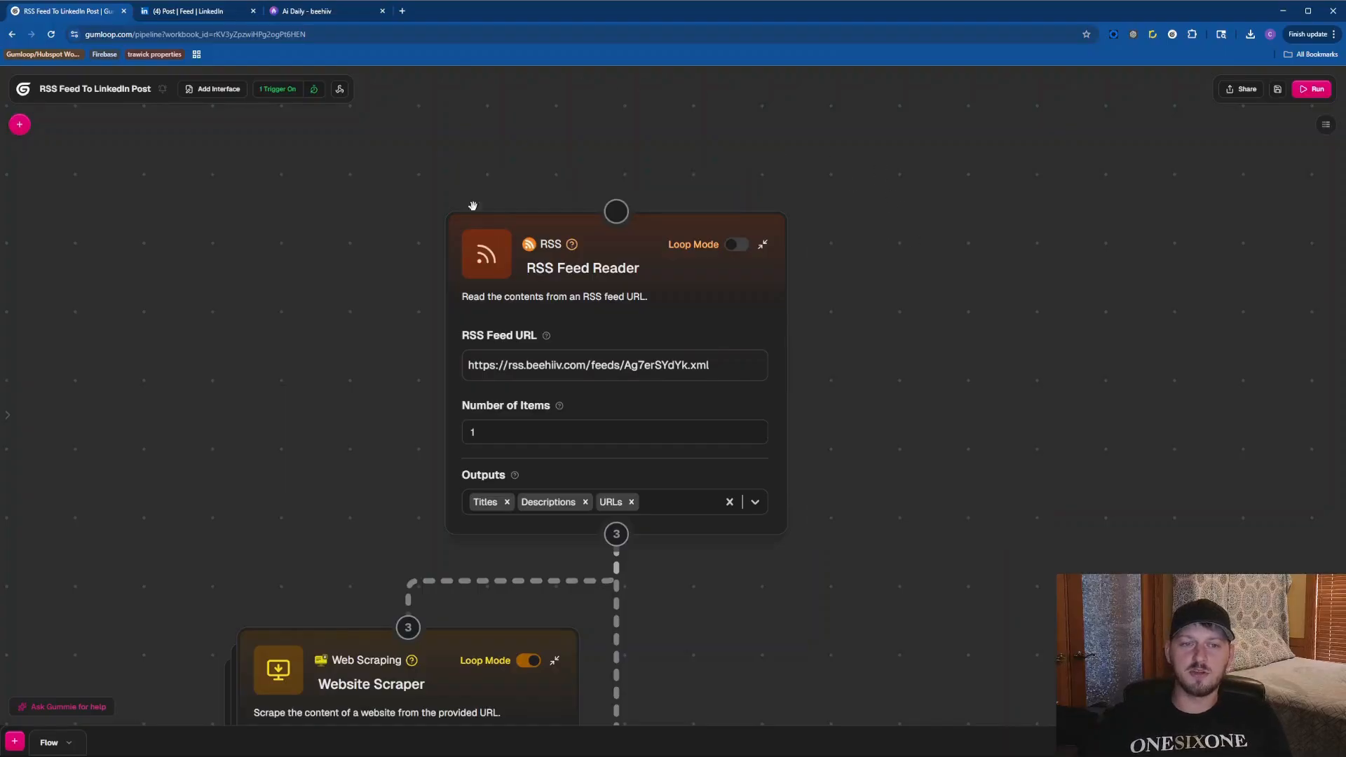
click(281, 90)
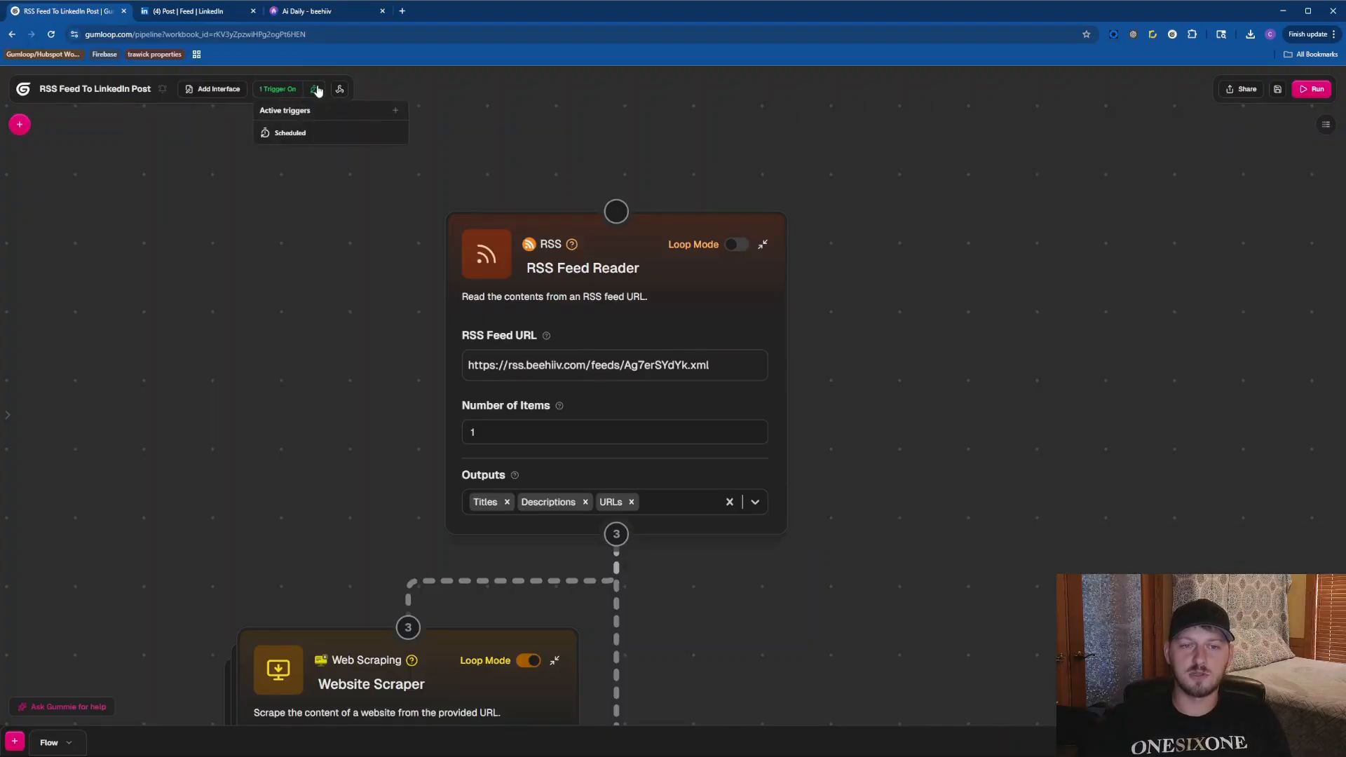
click(284, 134)
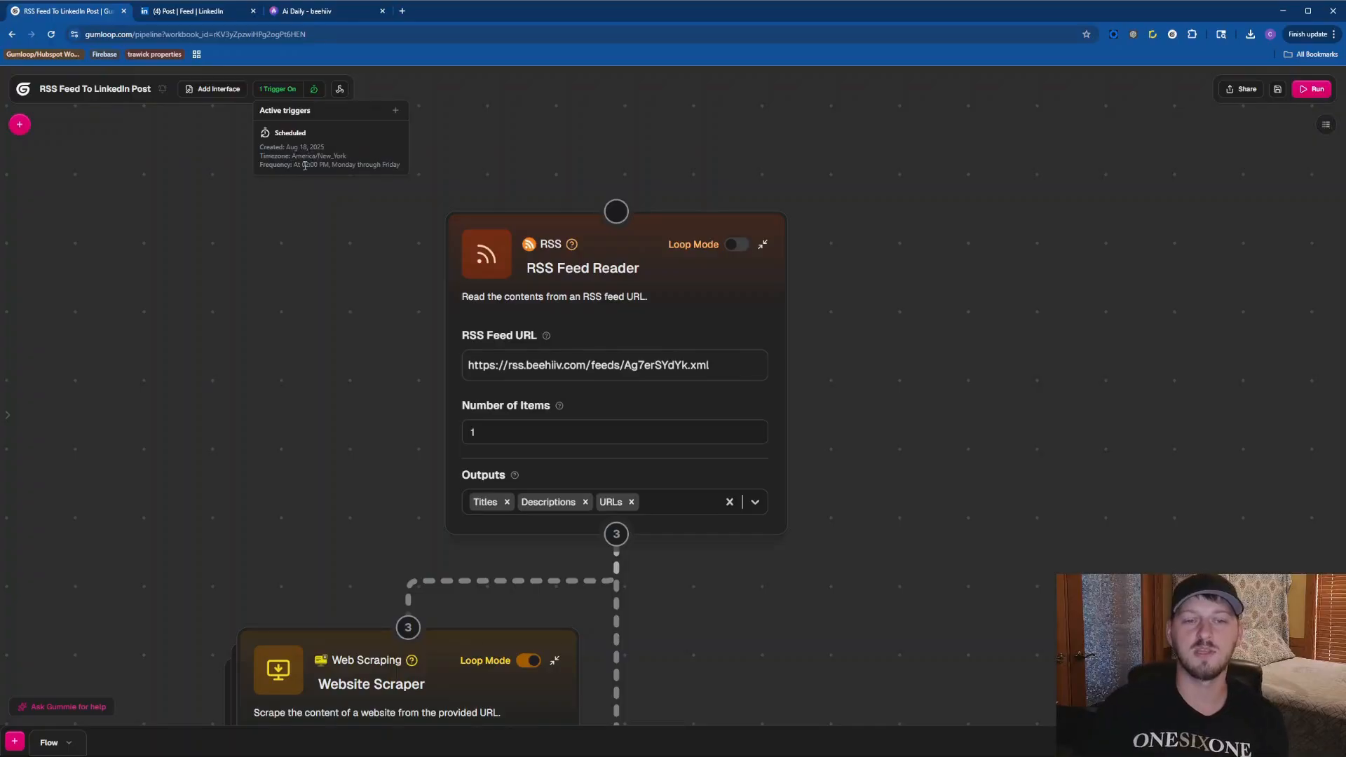
- Delete the existing Time Trigger from the flow's triggers
click(20, 125)
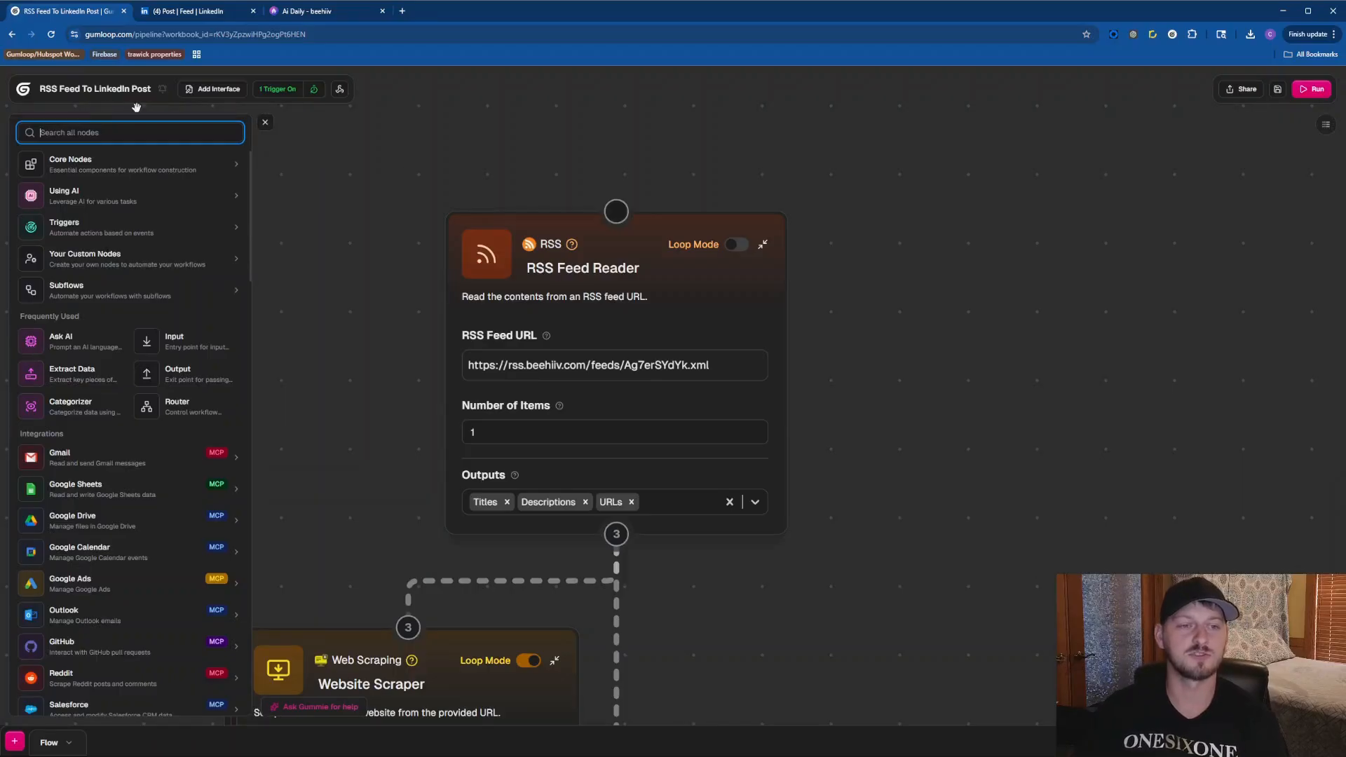
click(84, 228)
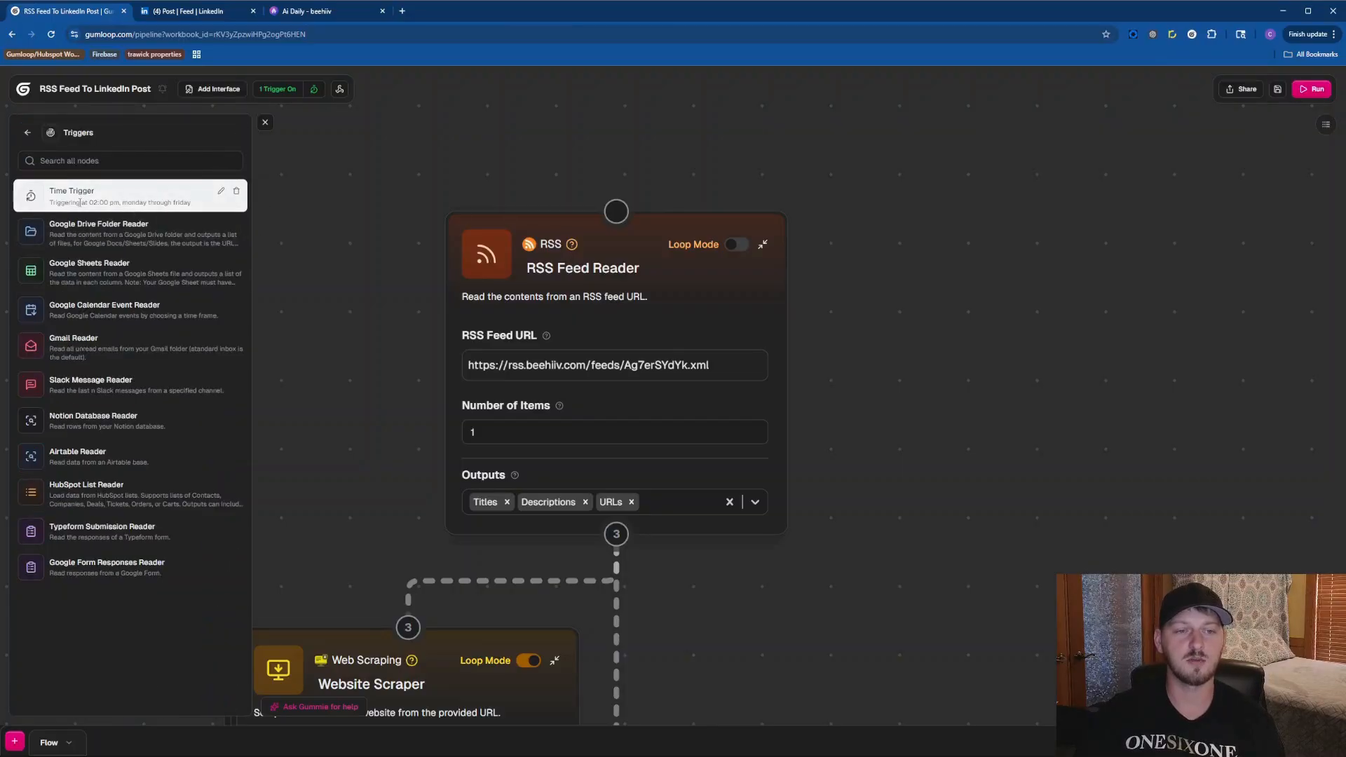
click(236, 194)
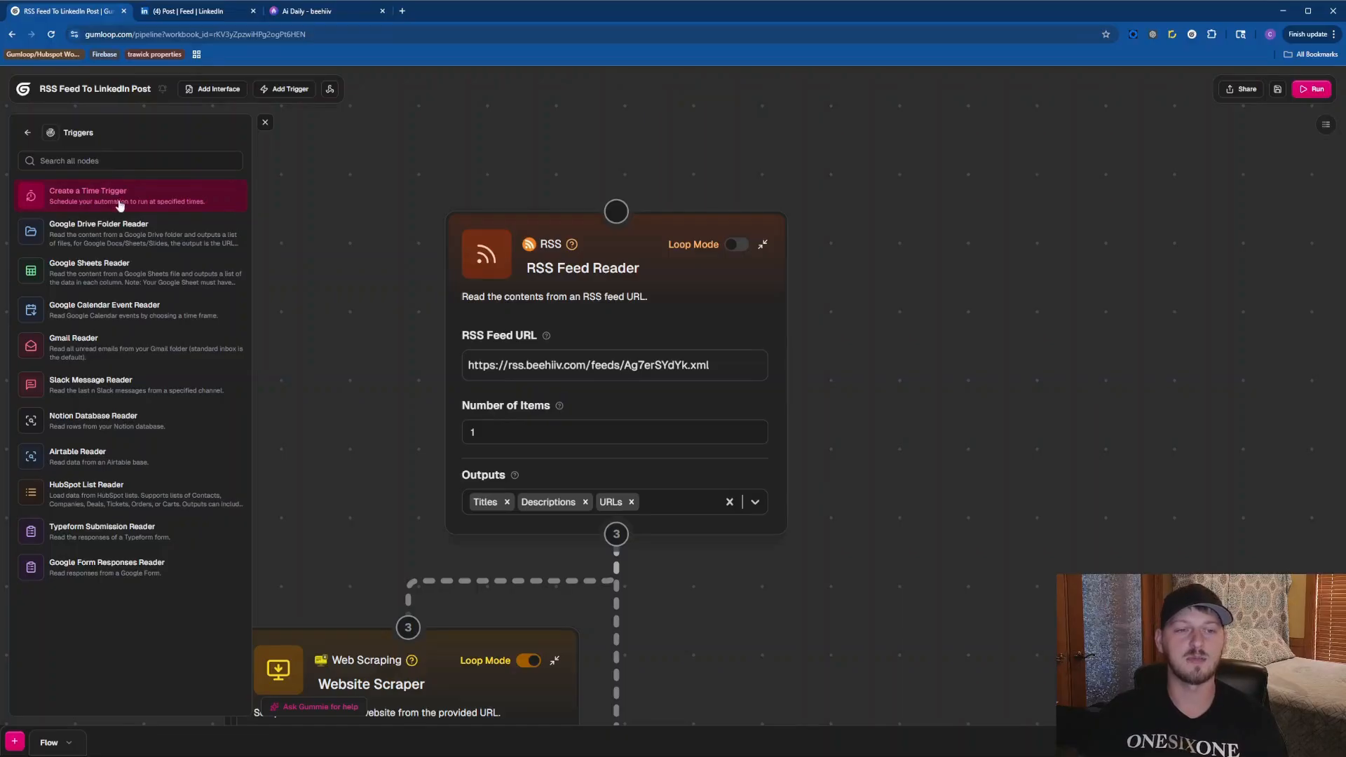
- Start a new time trigger and describe its schedule as "Every Monday through friday at 2pm est"
click(119, 202)
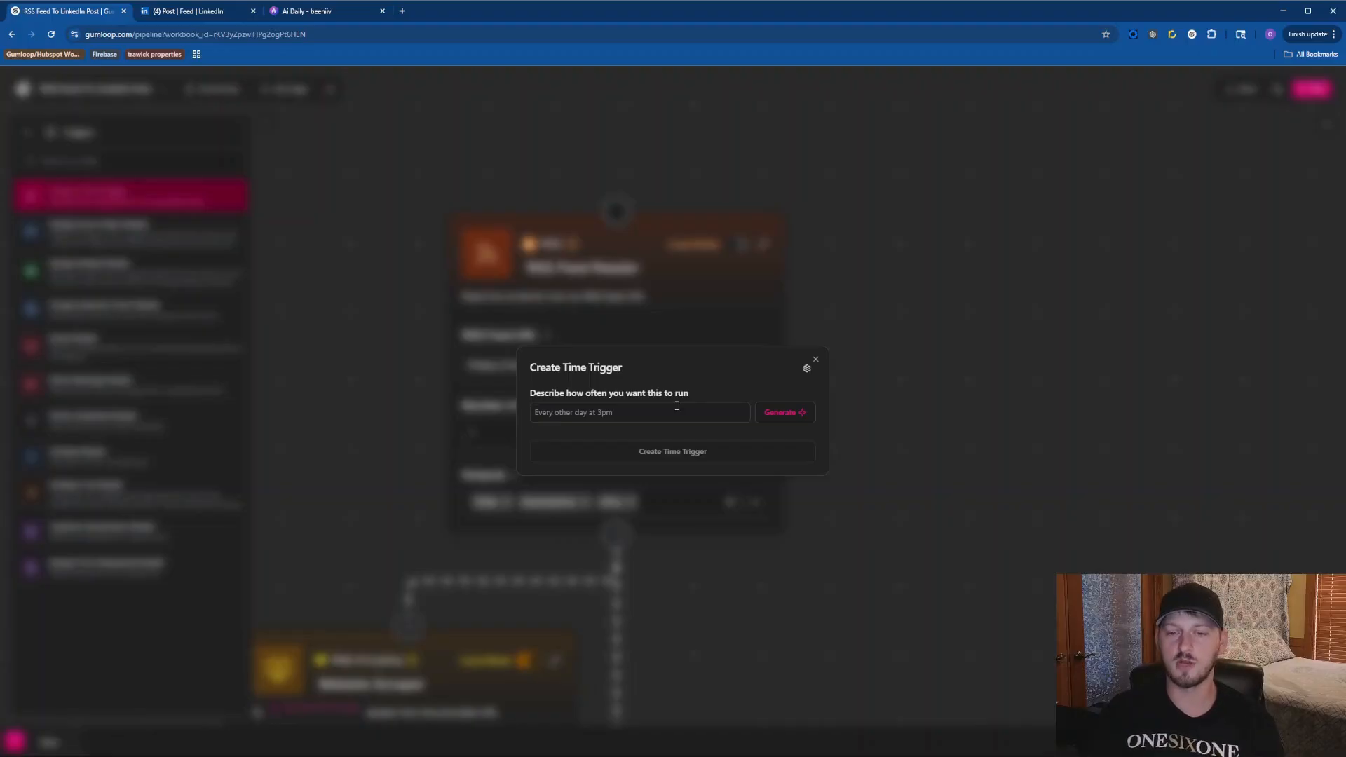
text(E)
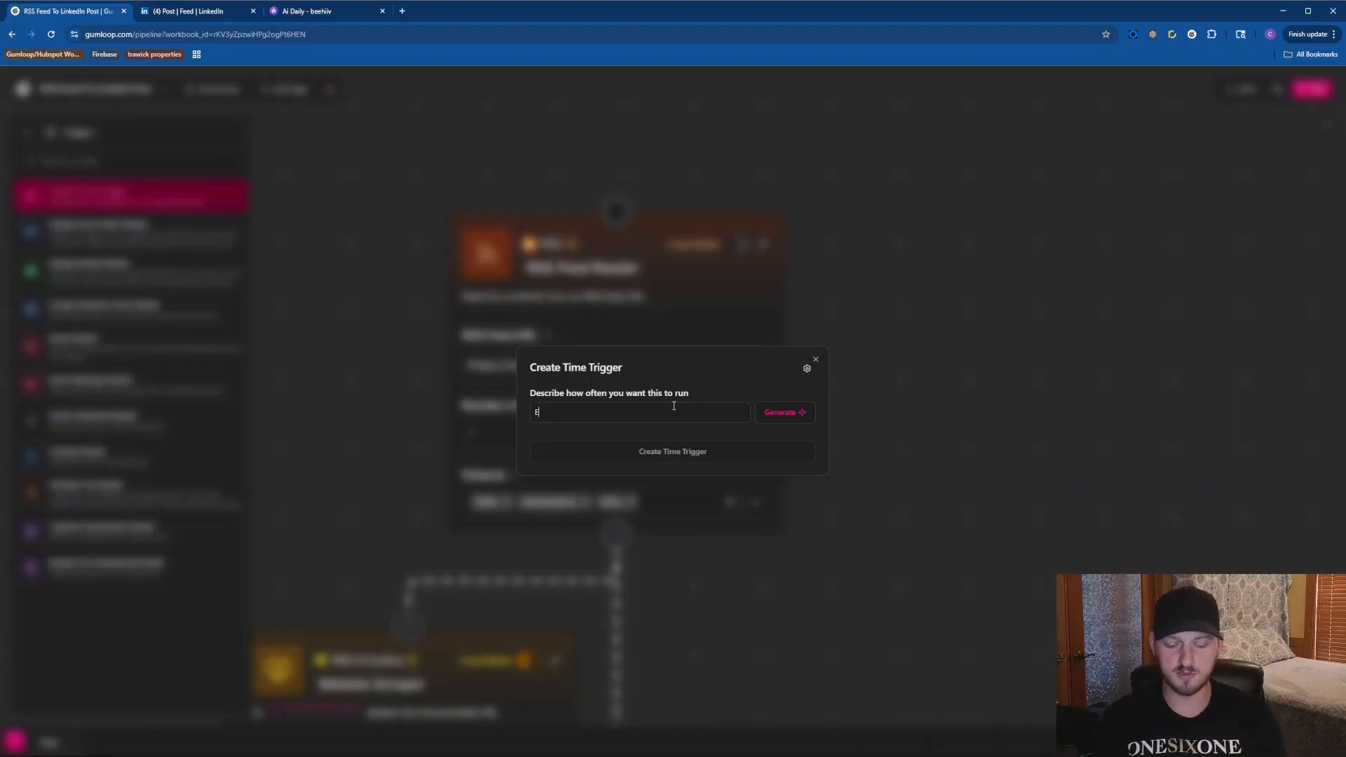
text(very Monday)
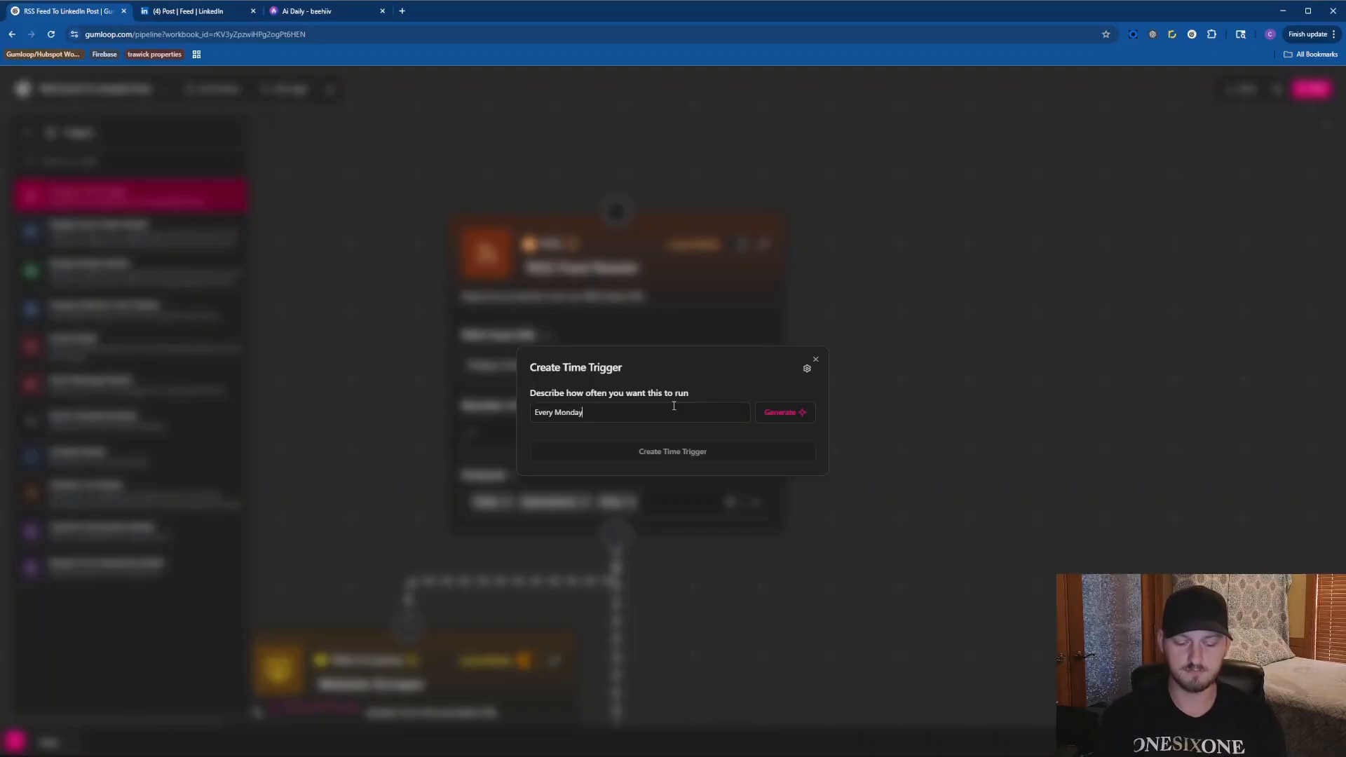
text( thorugh fri)
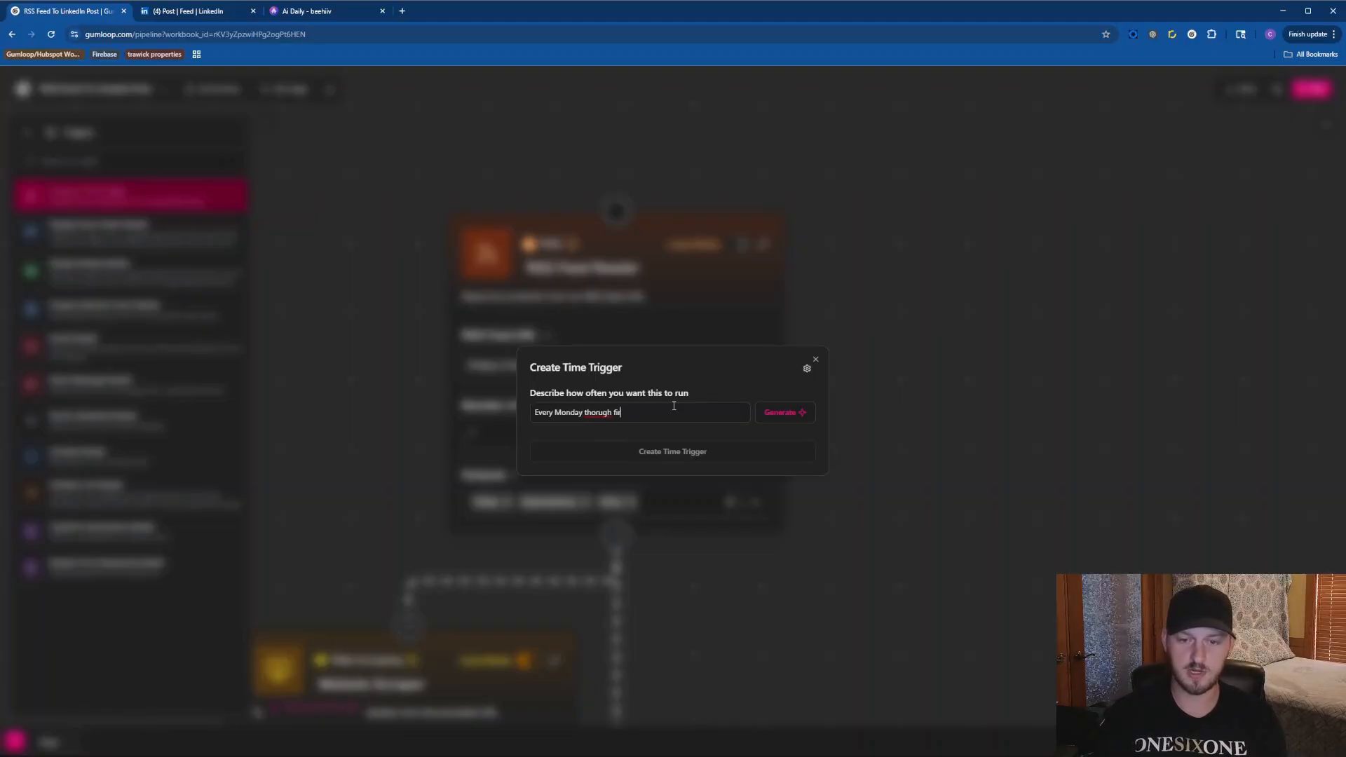
key(BackSpace)
text(iday)
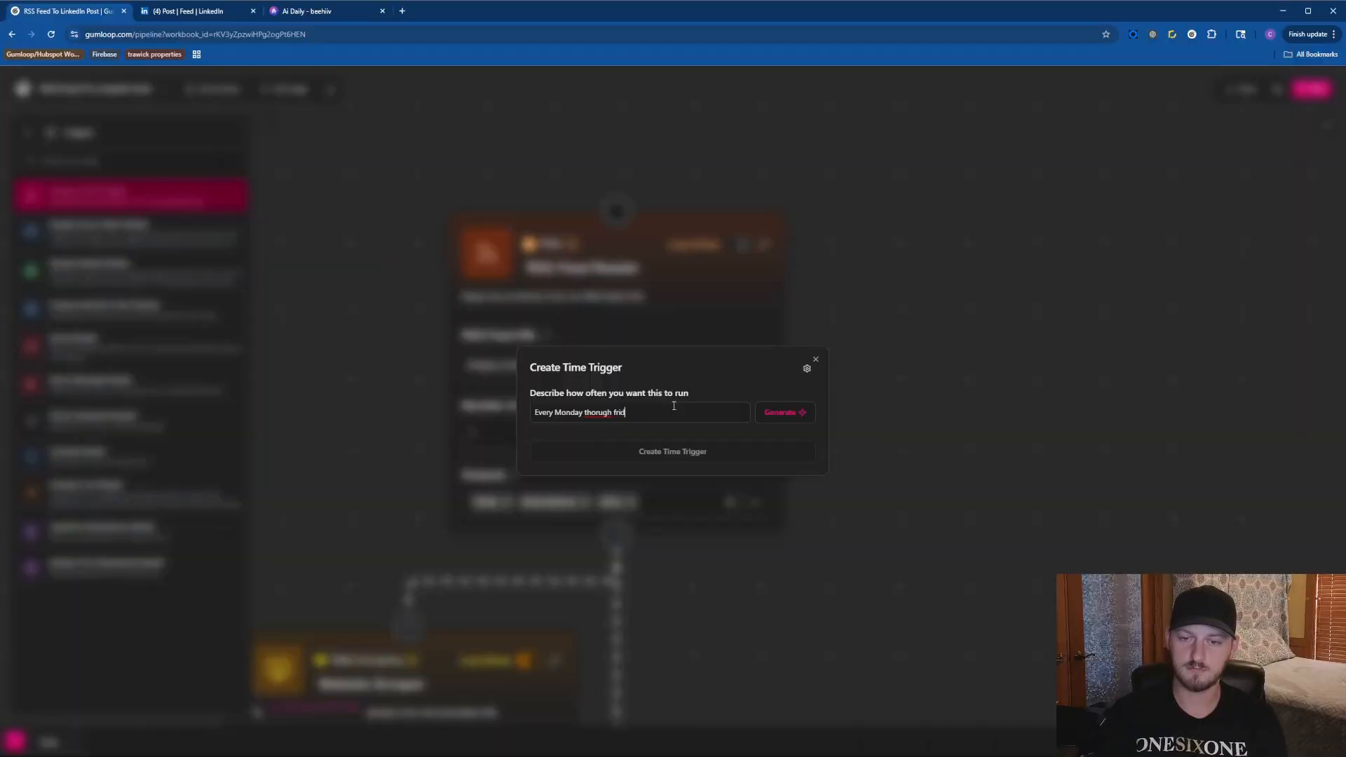
click(590, 414)
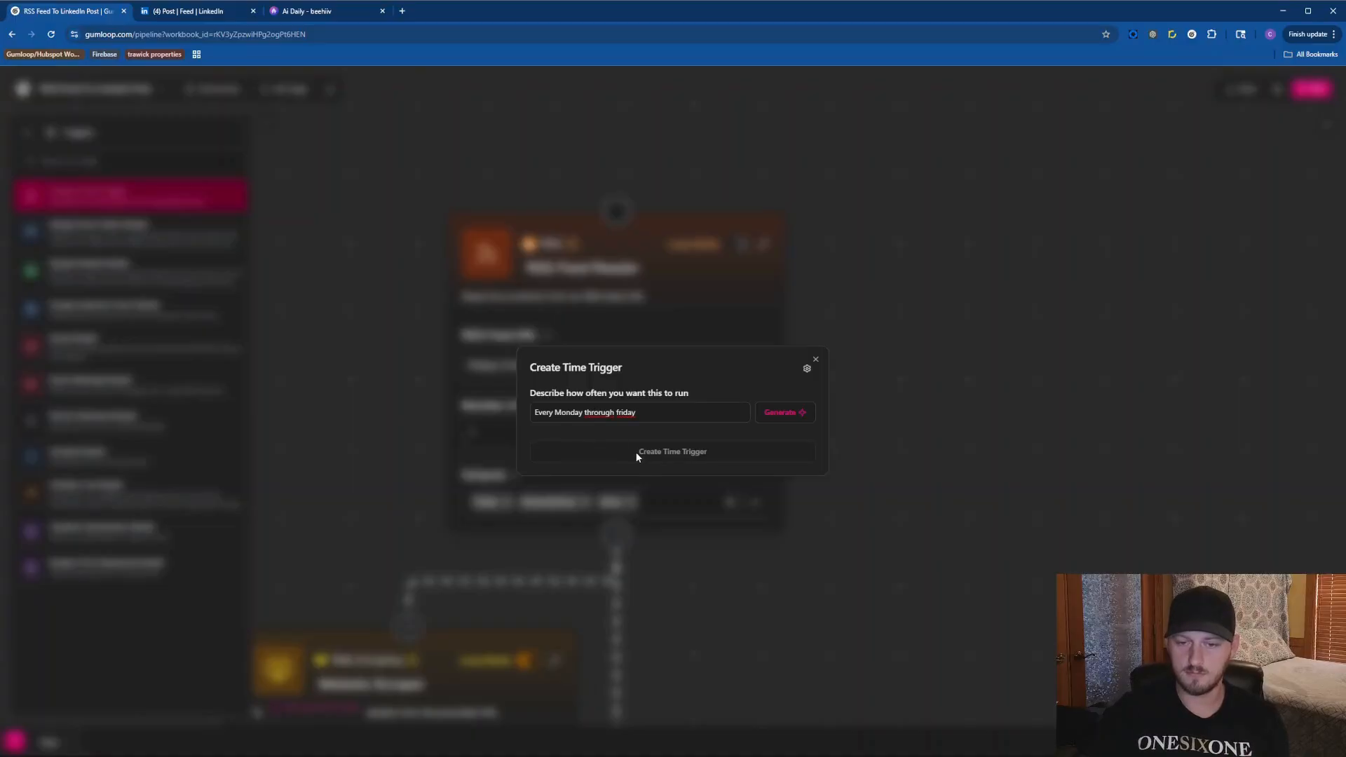
key(BackSpace)
key(BackSpace)
text(riday)
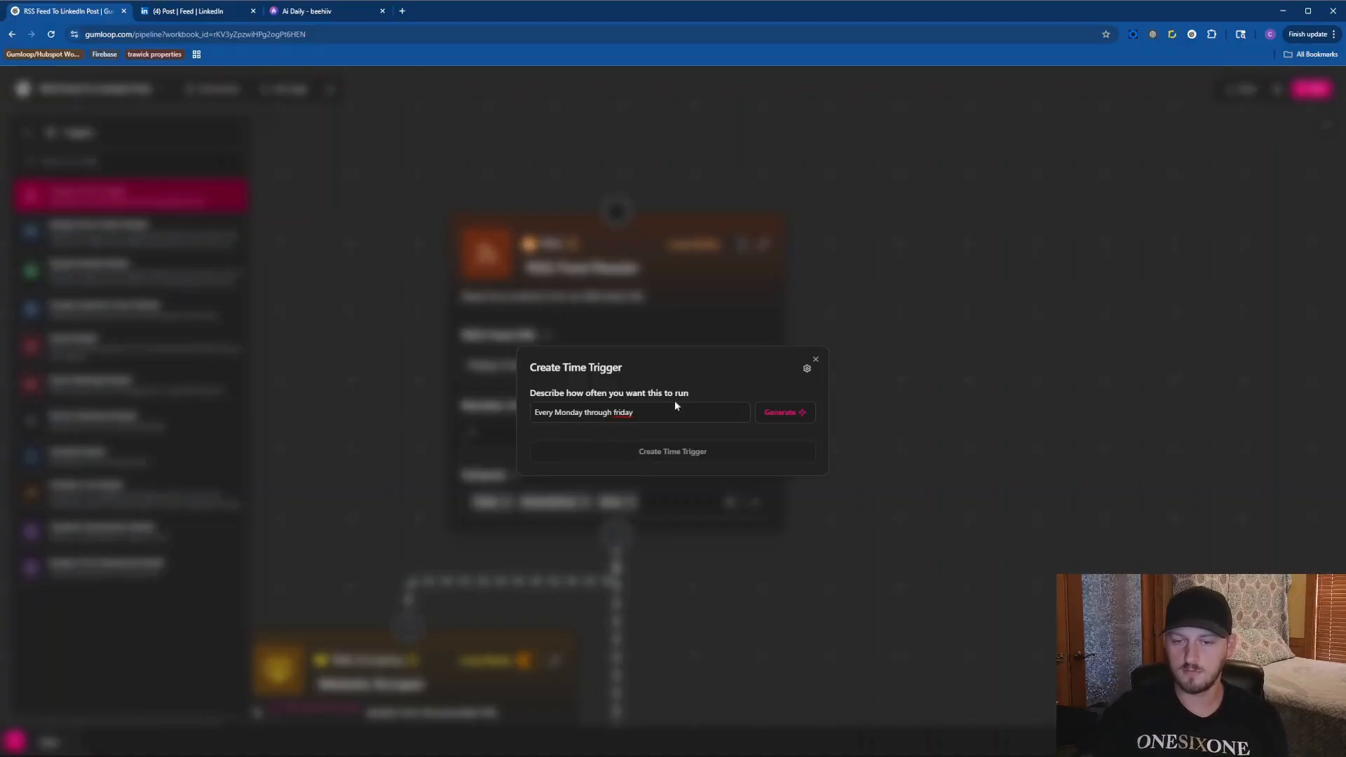
text( at 2)
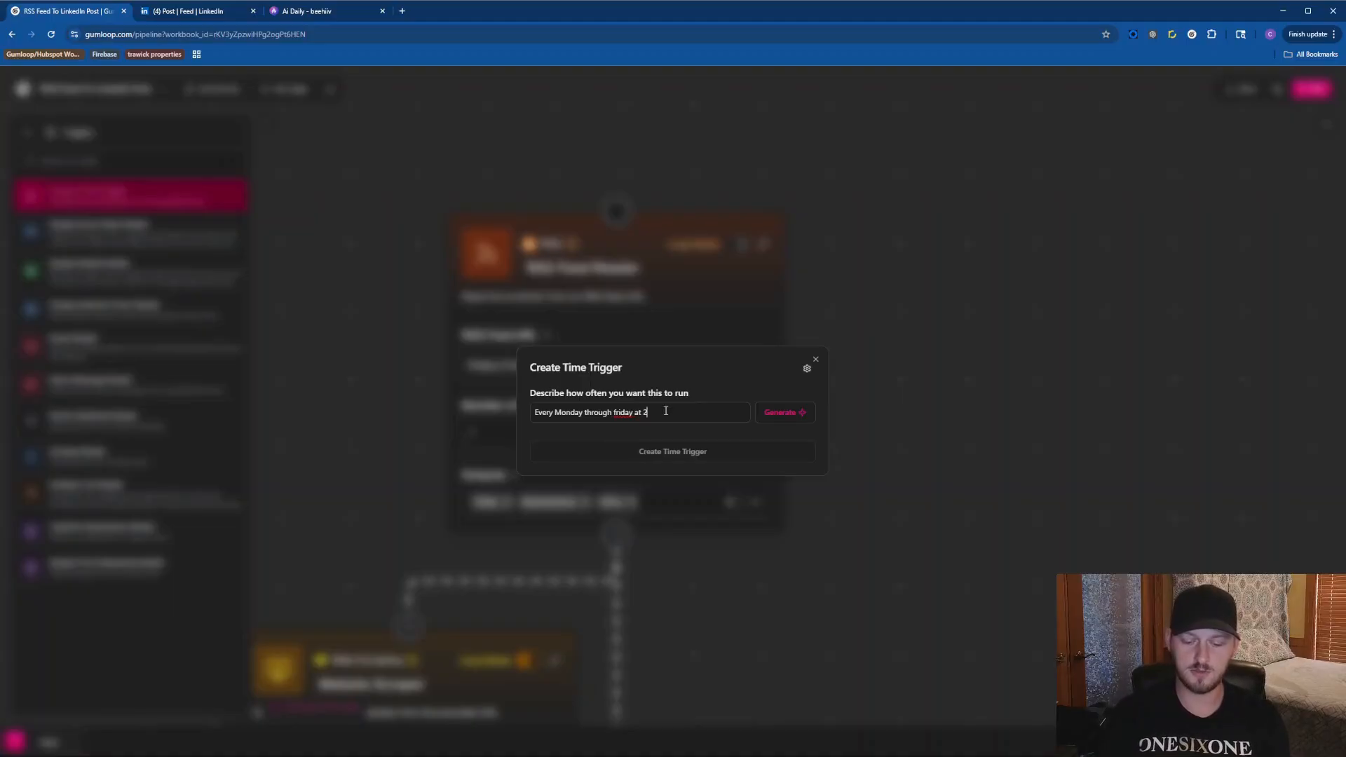
text(pm e)
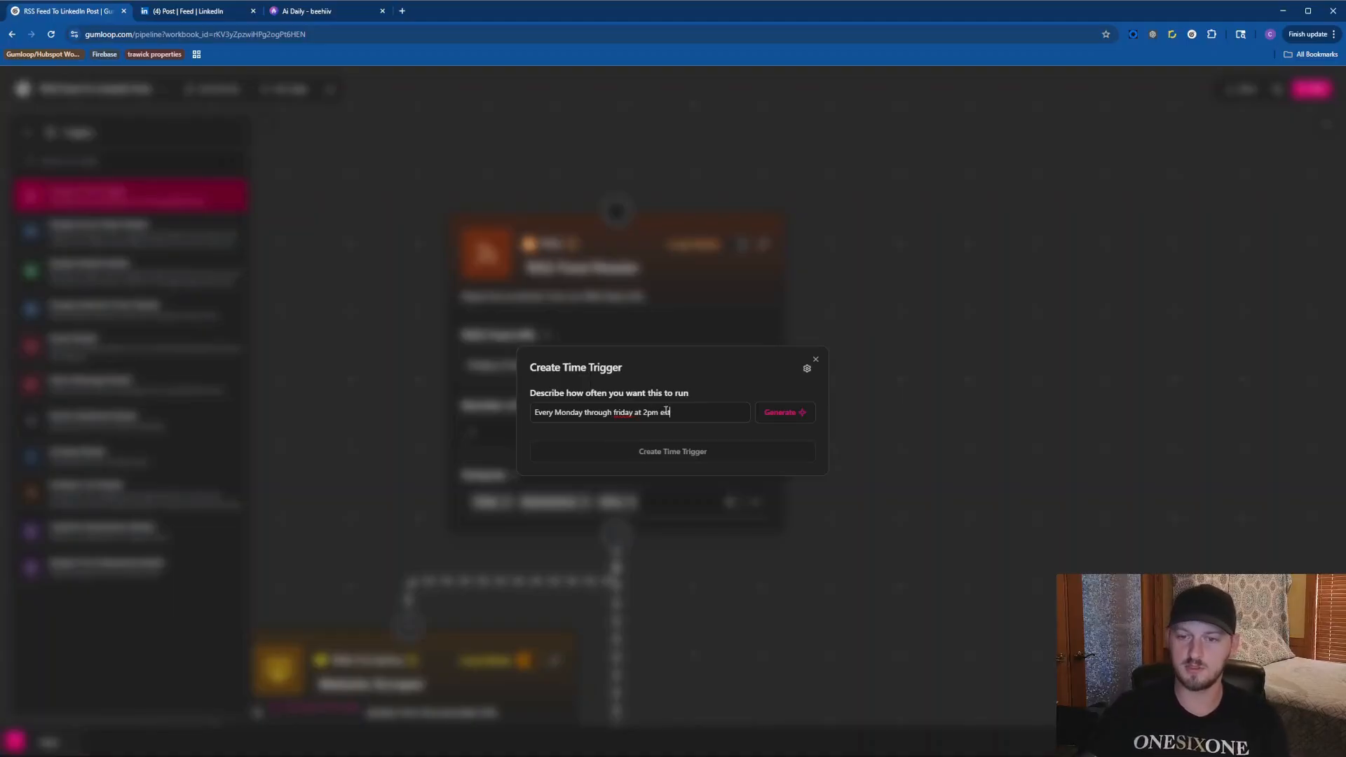
text(st)
- Generate the schedule from the description and create the time trigger in Eastern Time with a max failure count of 3
click(801, 413)
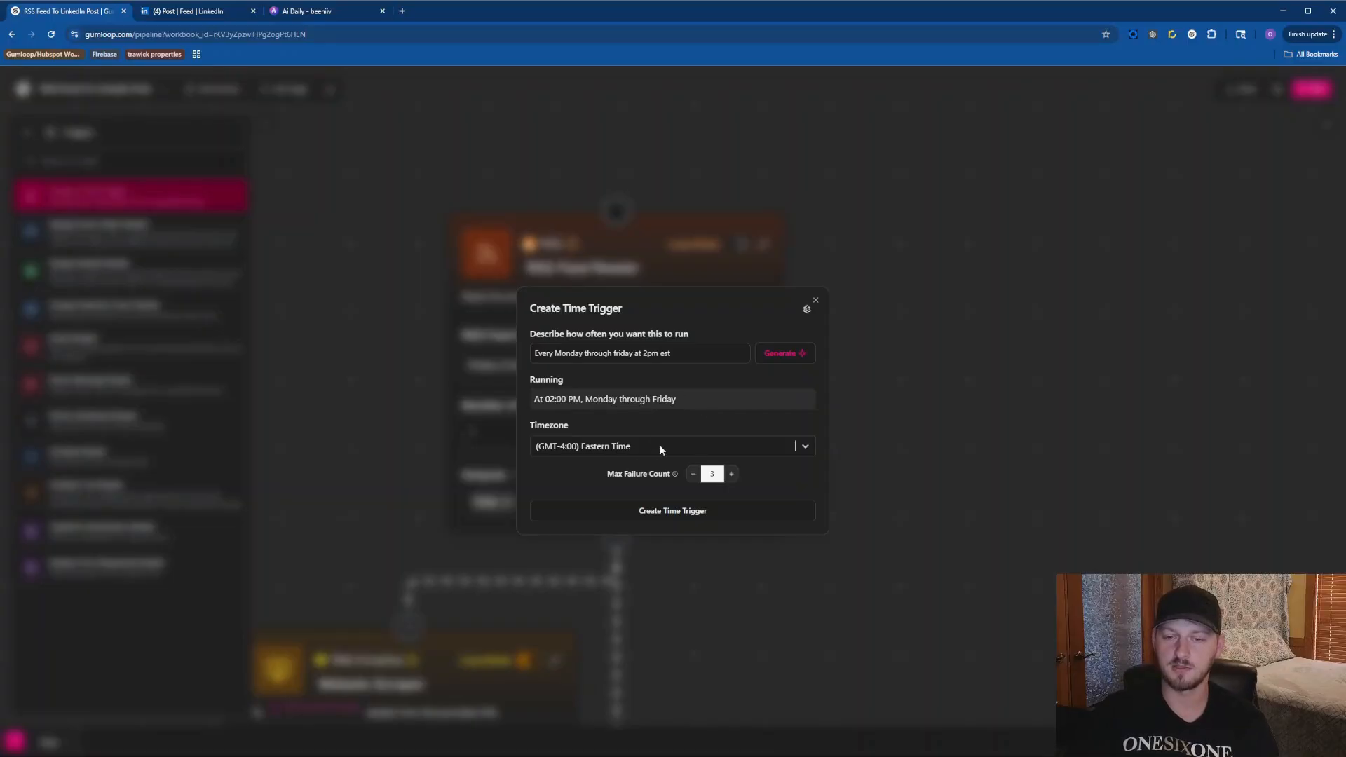
mouse_move(675, 474)
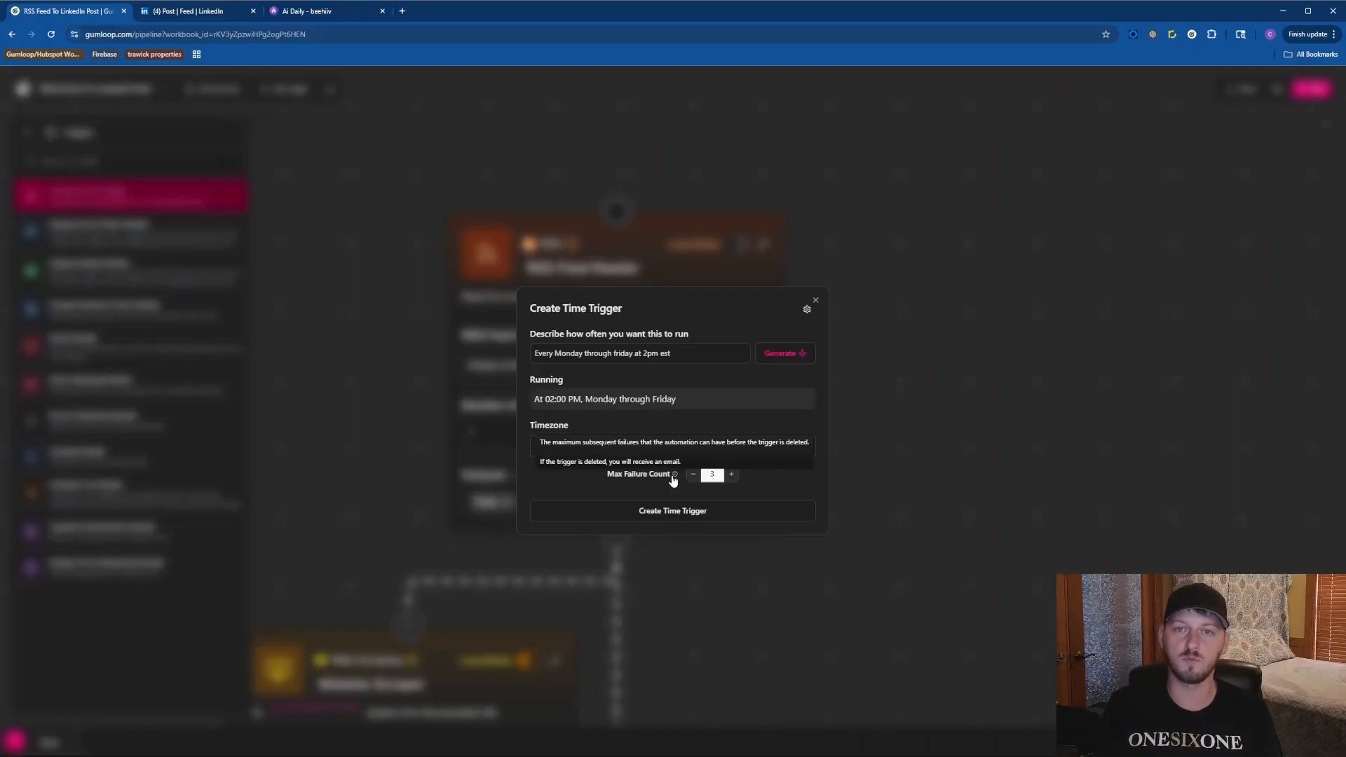
click(694, 515)
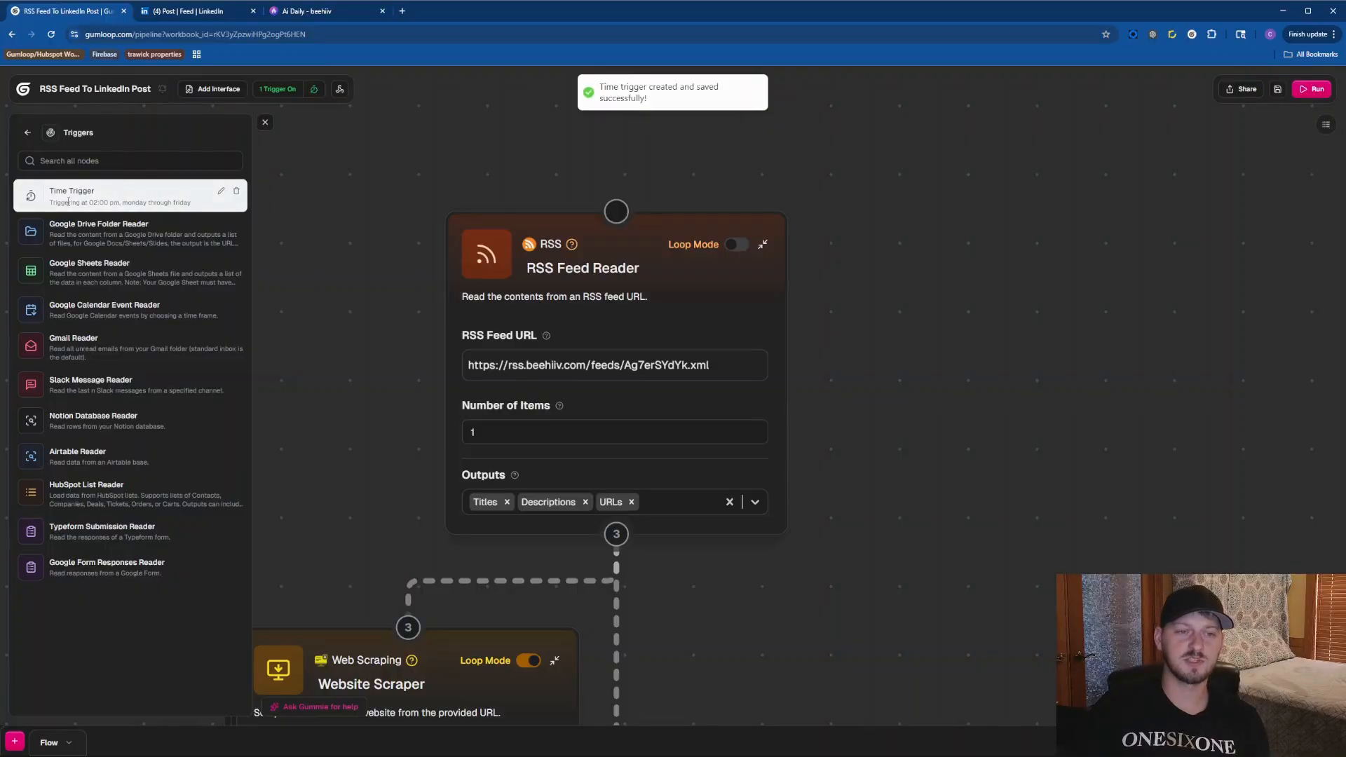
- Check the timezone and frequency of the newly created scheduled trigger, and close the node library
click(281, 90)
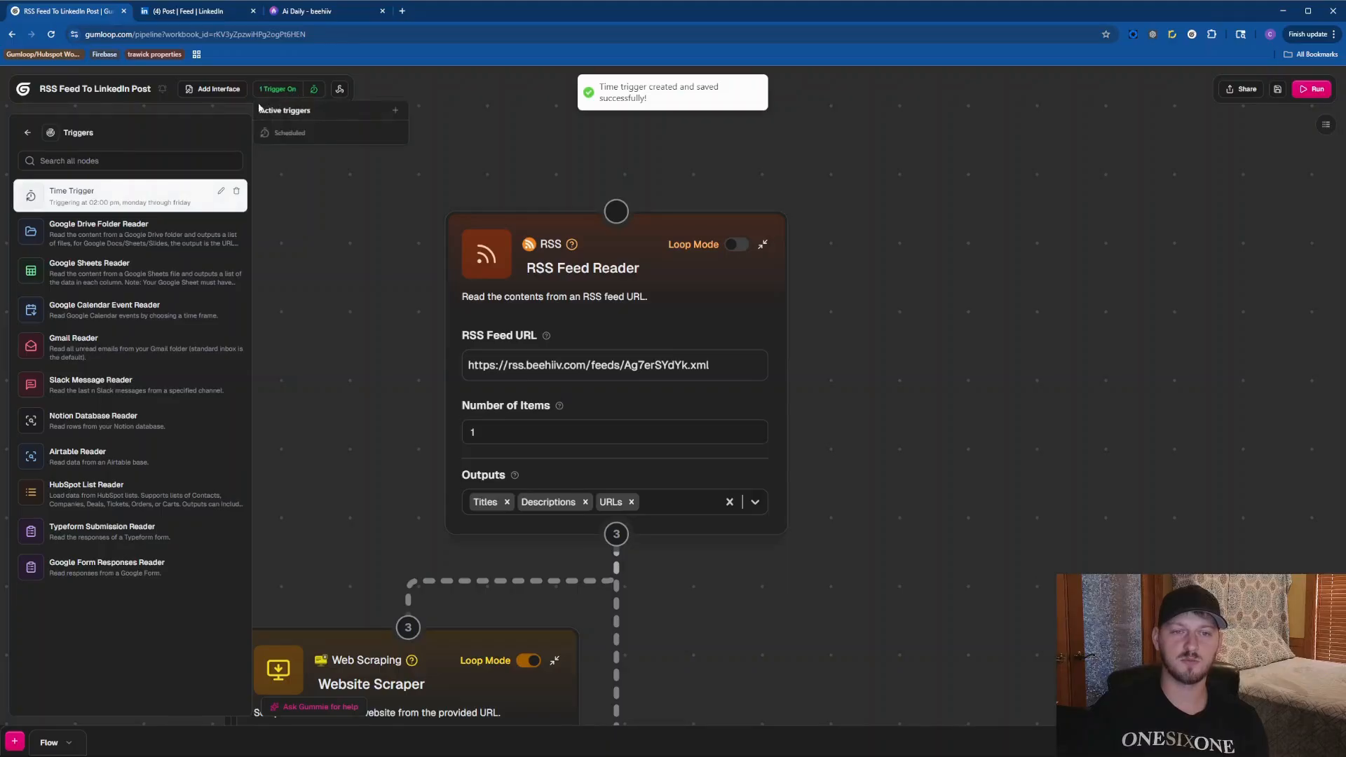
click(288, 136)
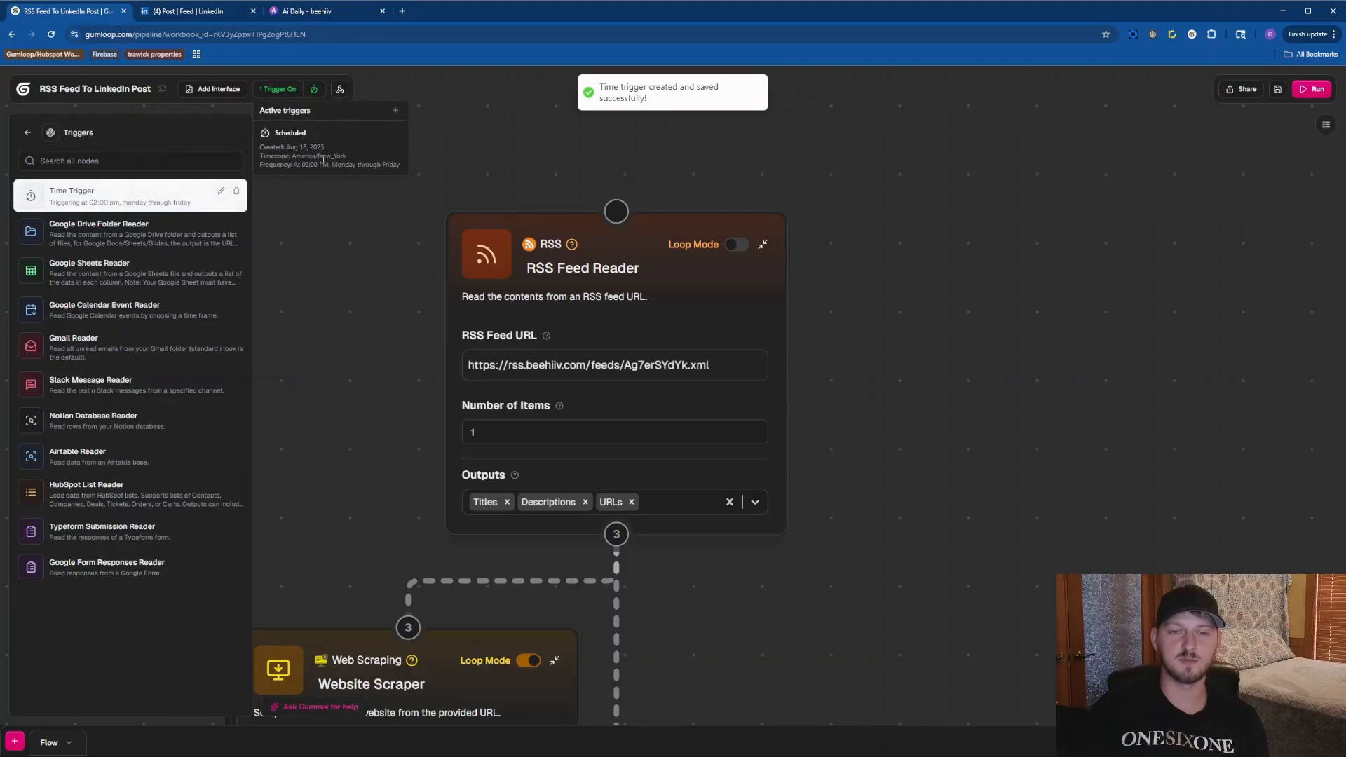
click(803, 145)
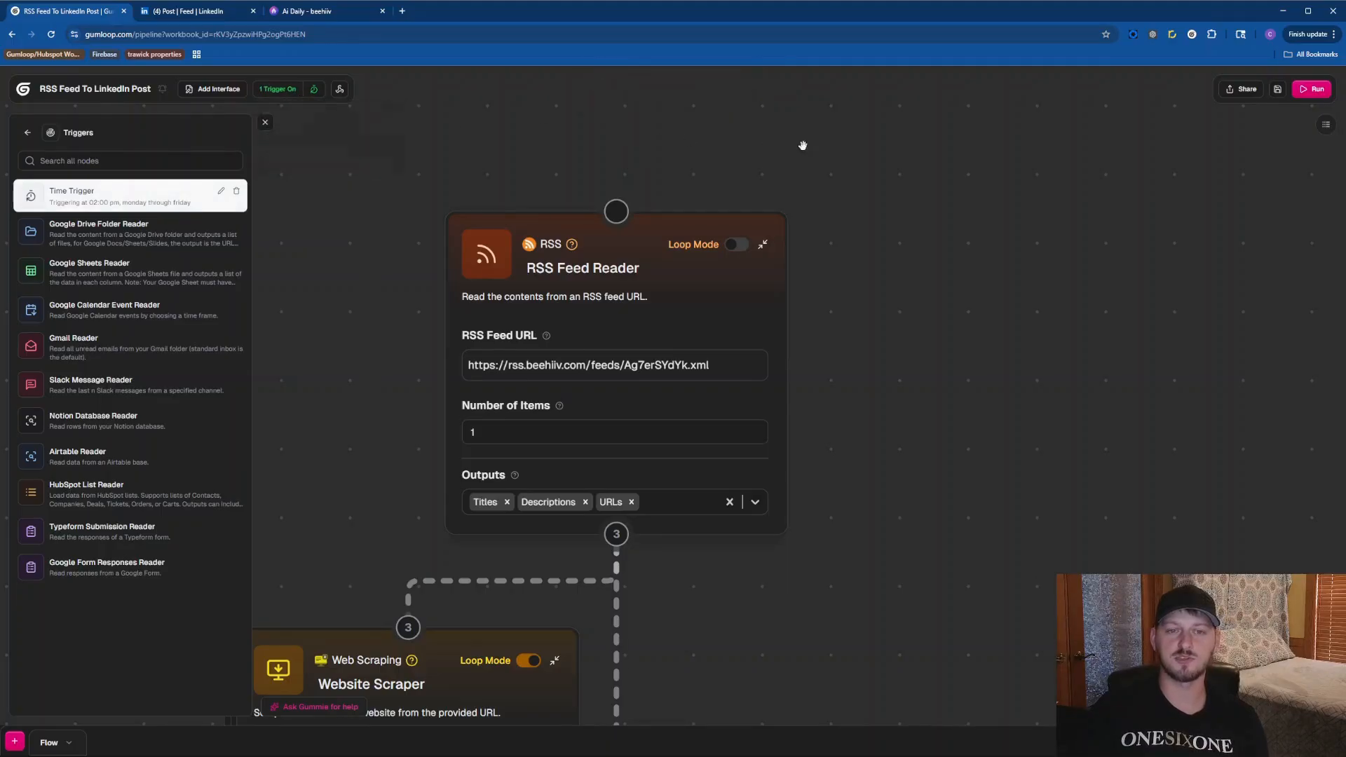
click(265, 124)
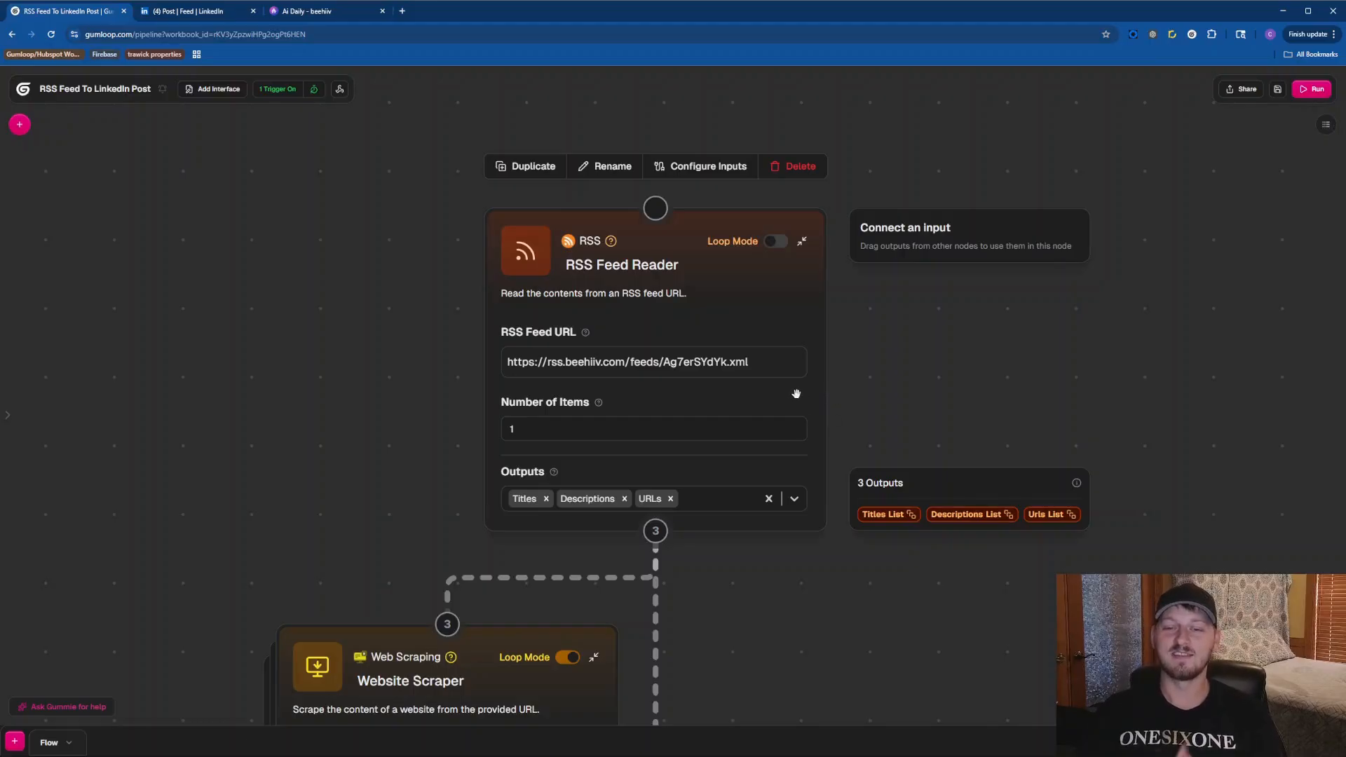
click(668, 355)
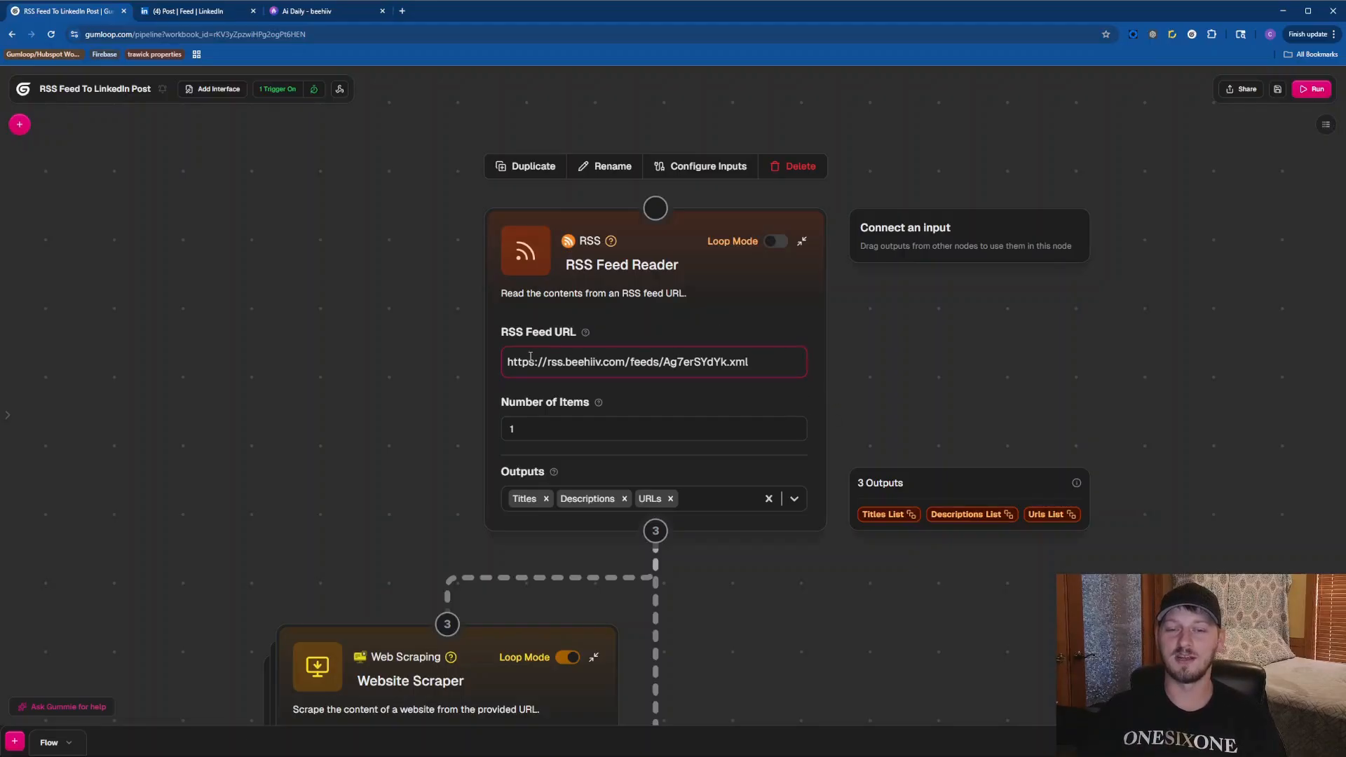
drag(509, 362, 564, 362)
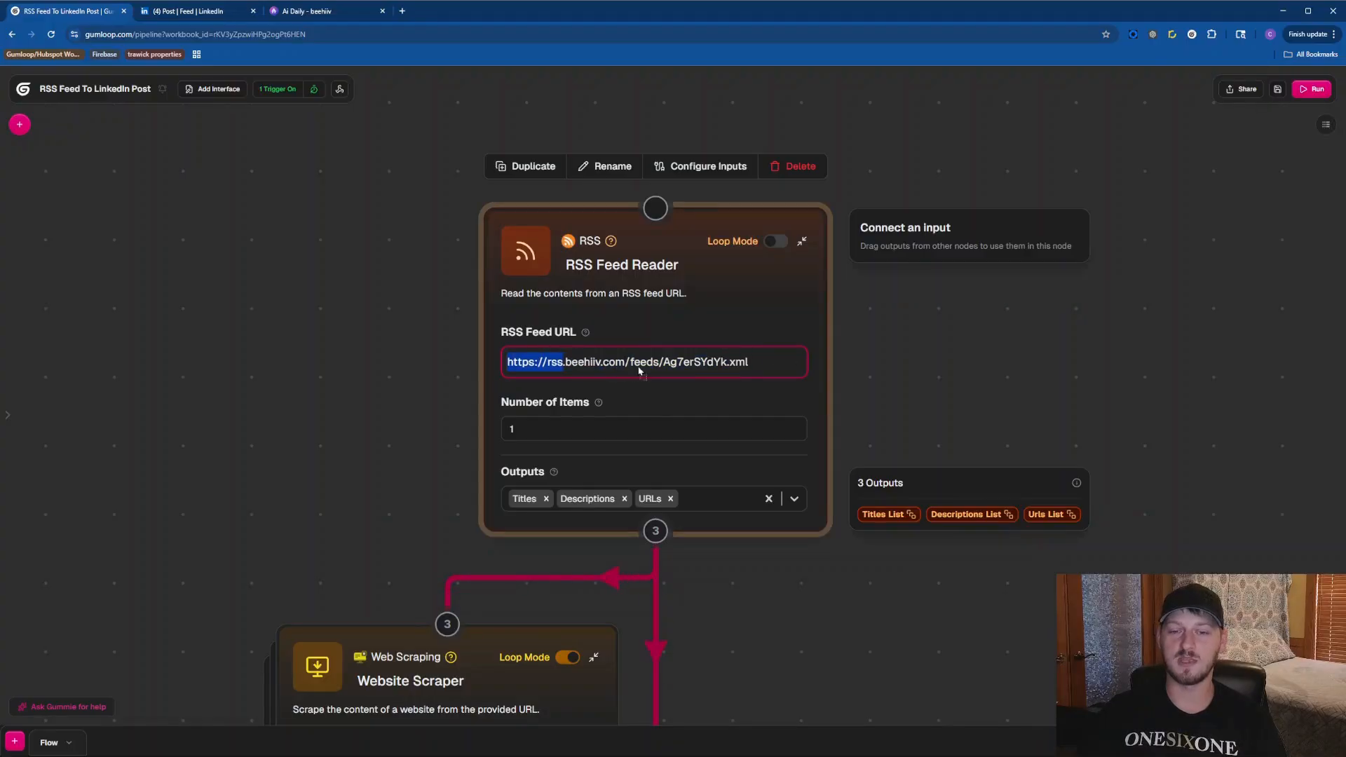
drag(536, 362, 643, 362)
key(ctrl+a)
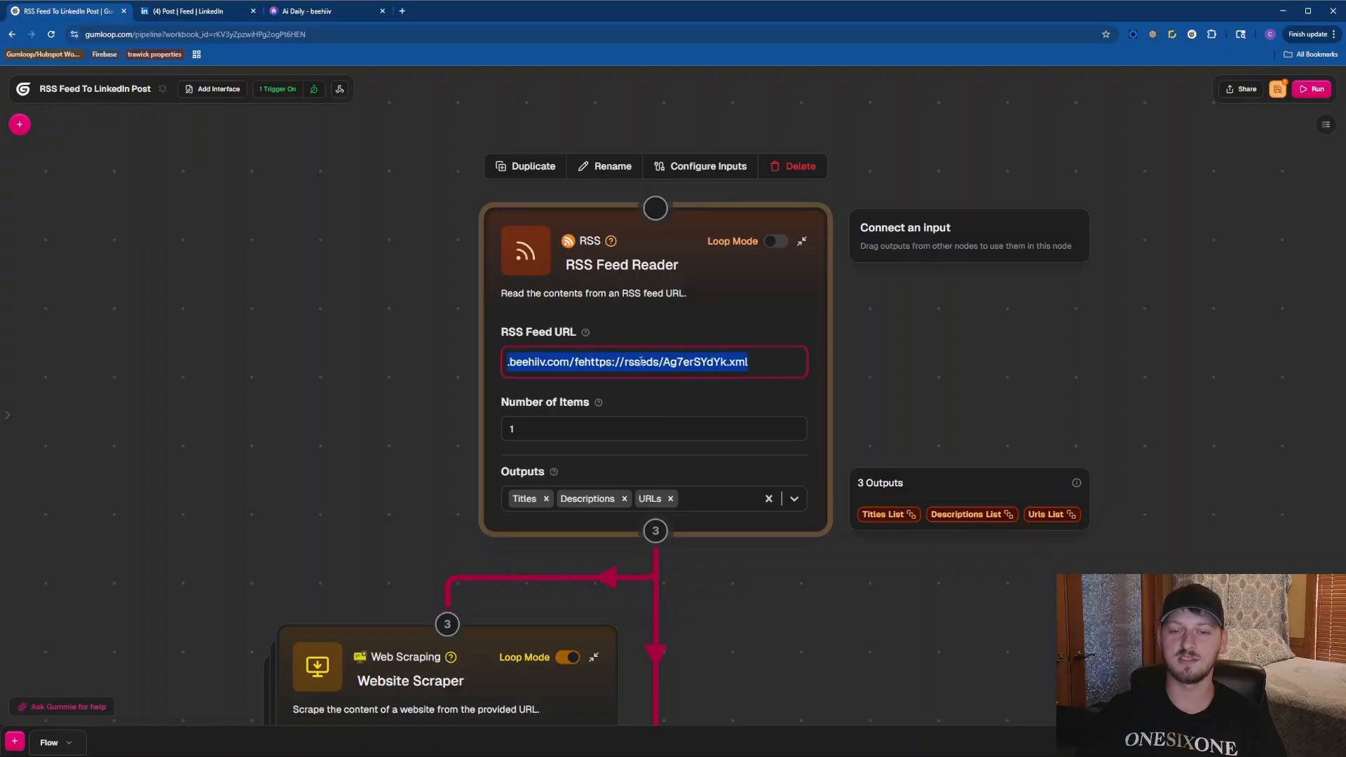
key(ctrl+z)
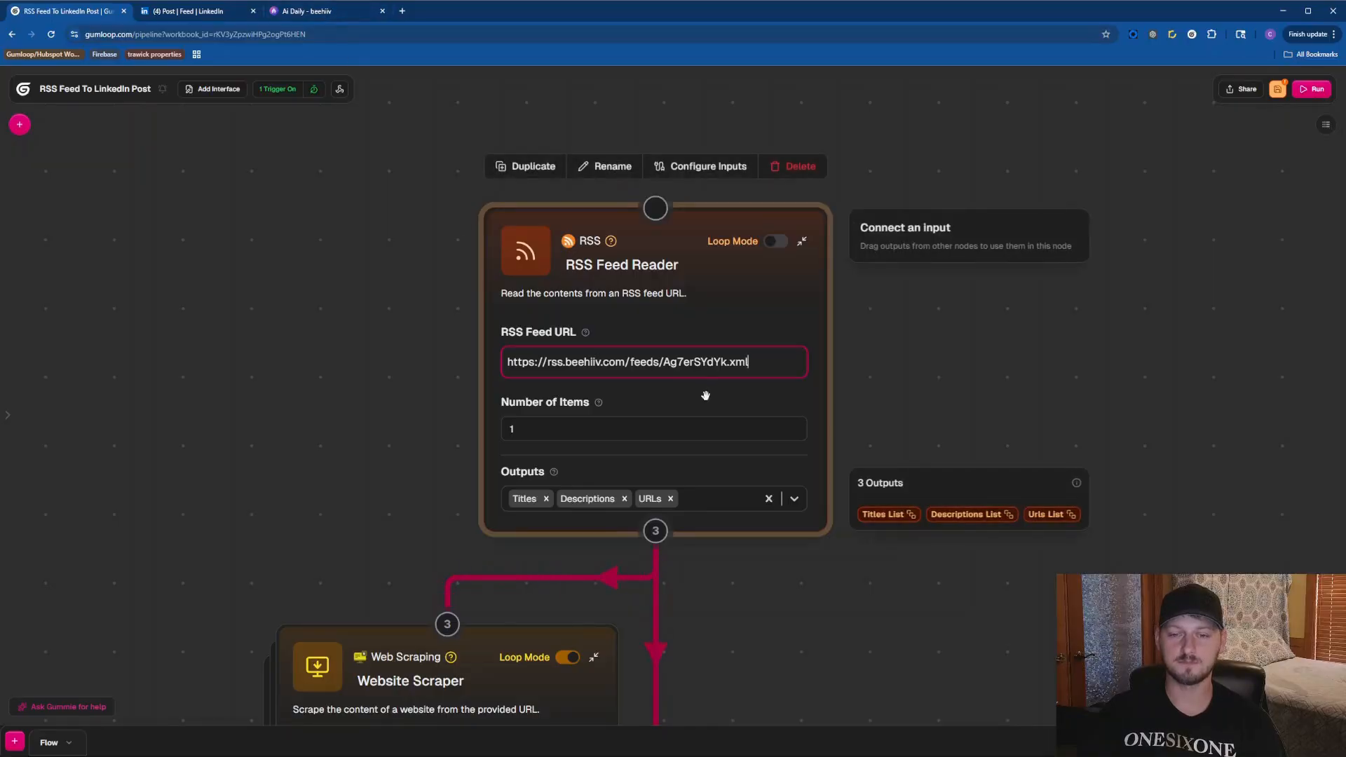
- Examine the RSS Feed Reader's number of items and the available output options, and move on to the Website Scraper and Ask AI nodes
scroll(952, 330, down, 3)
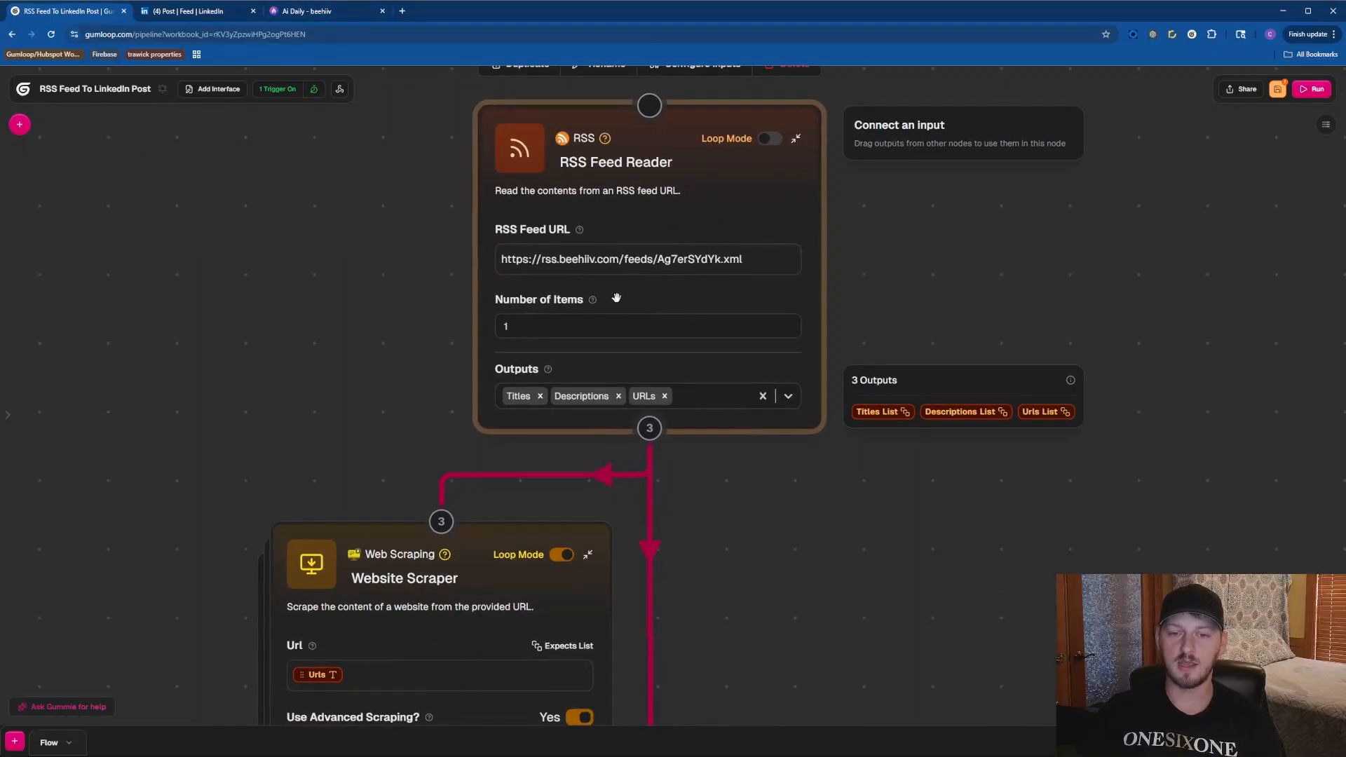
click(552, 325)
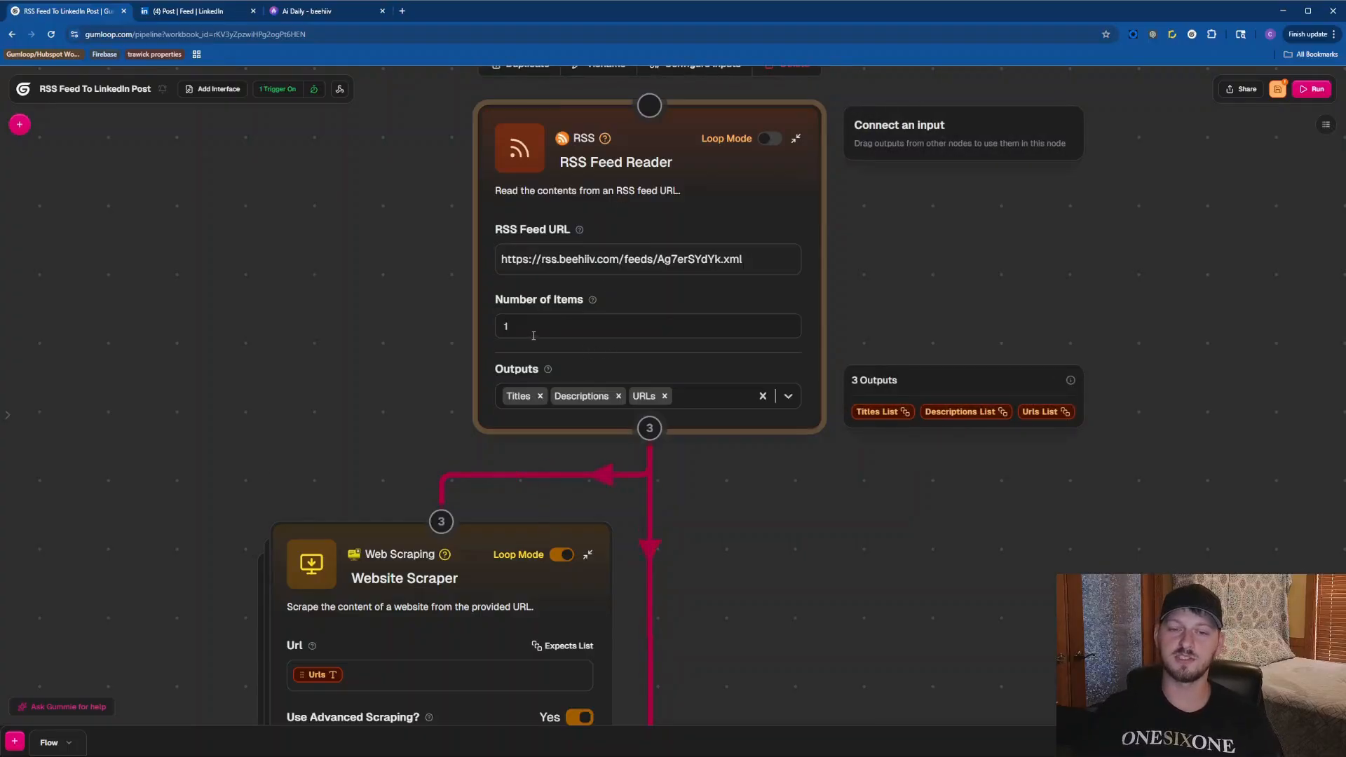
drag(905, 346, 915, 288)
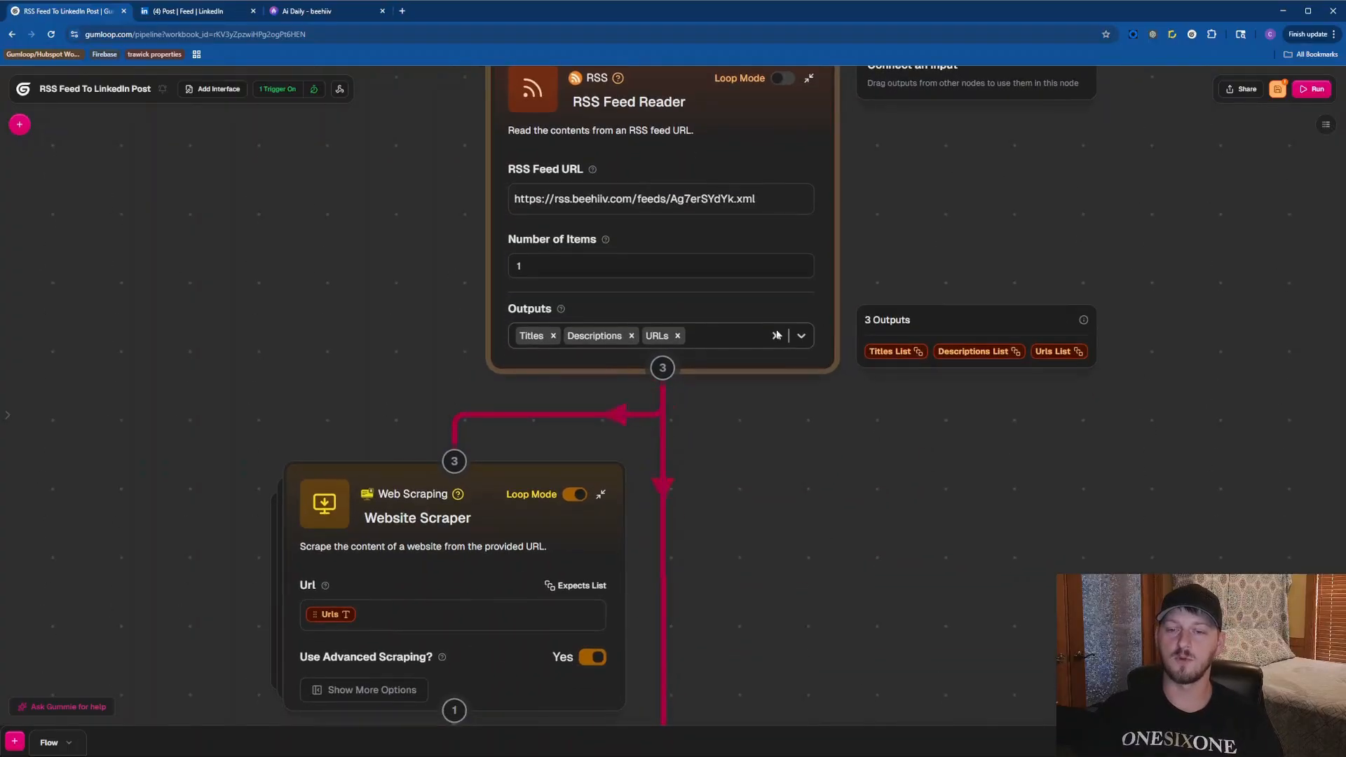
click(730, 331)
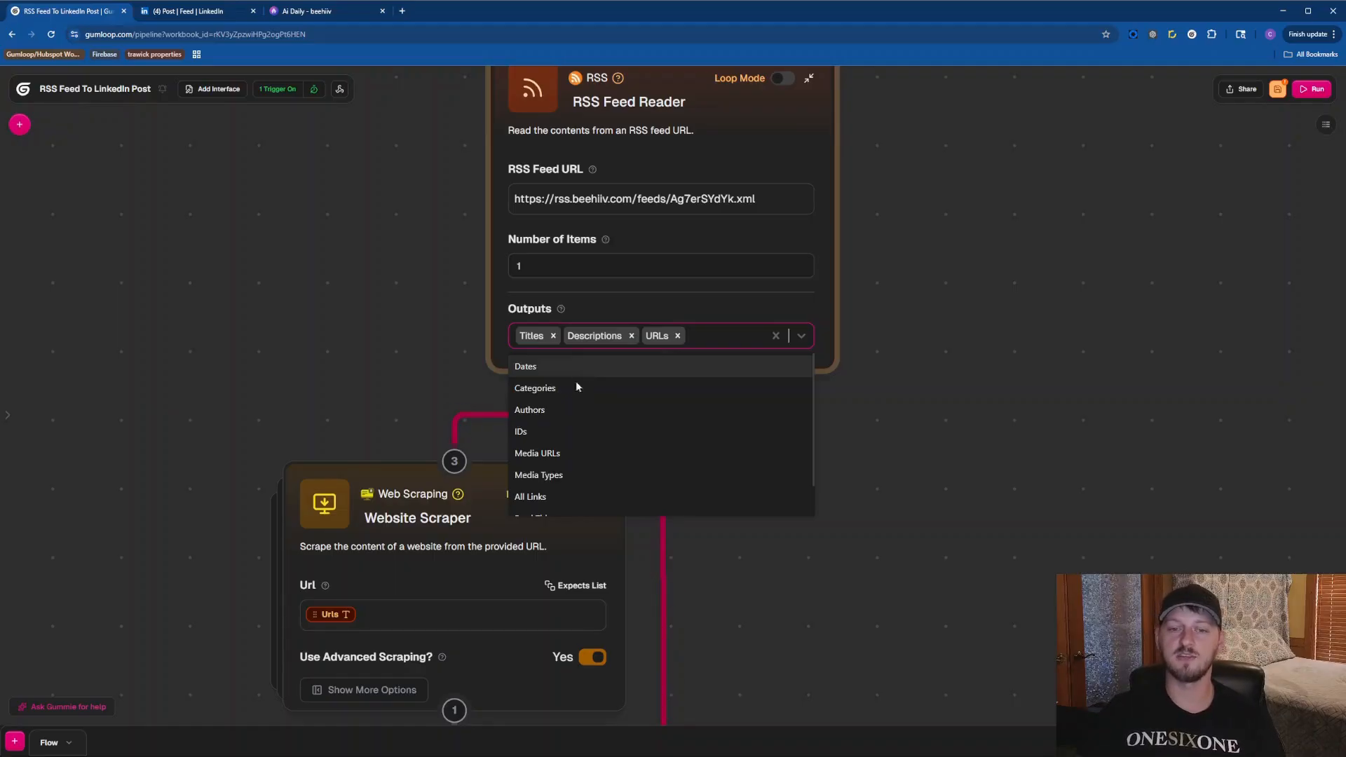
scroll(561, 421, down, 1)
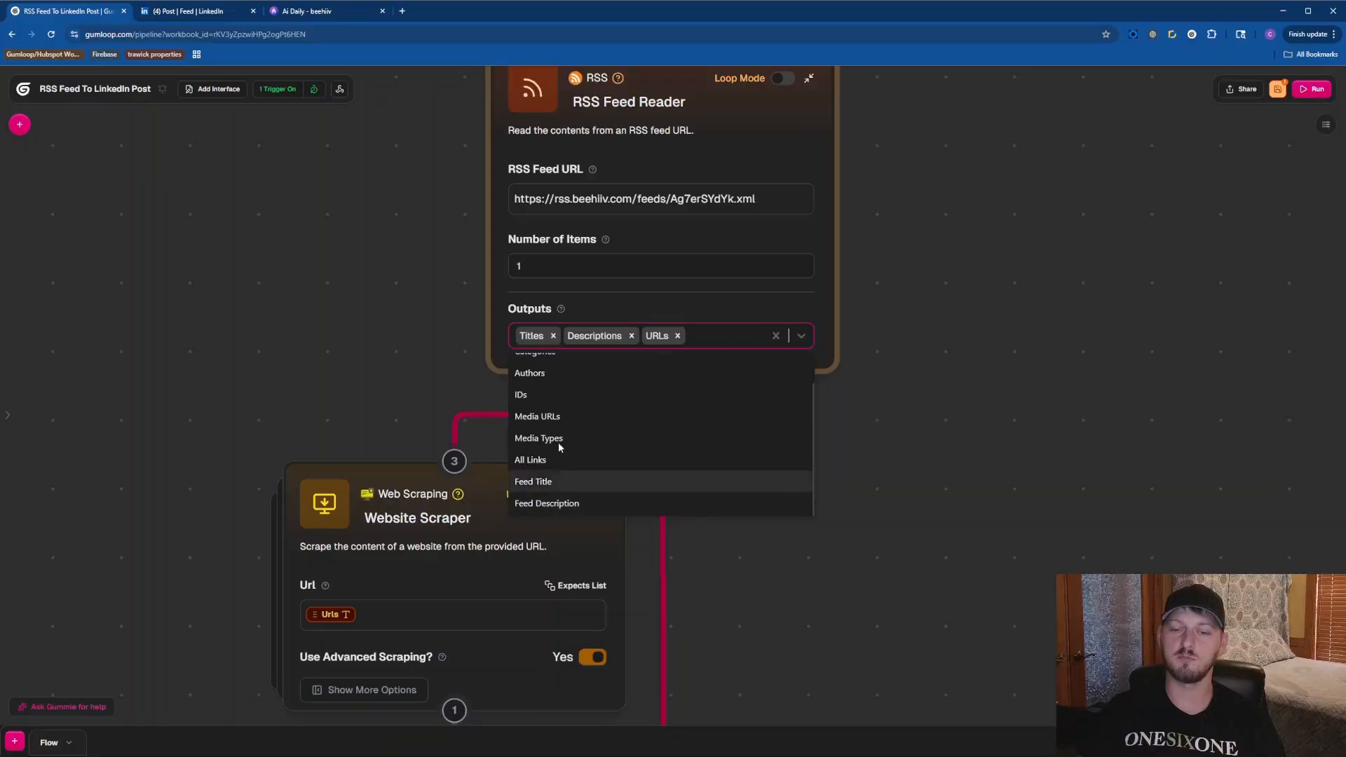
scroll(549, 393, up, 1)
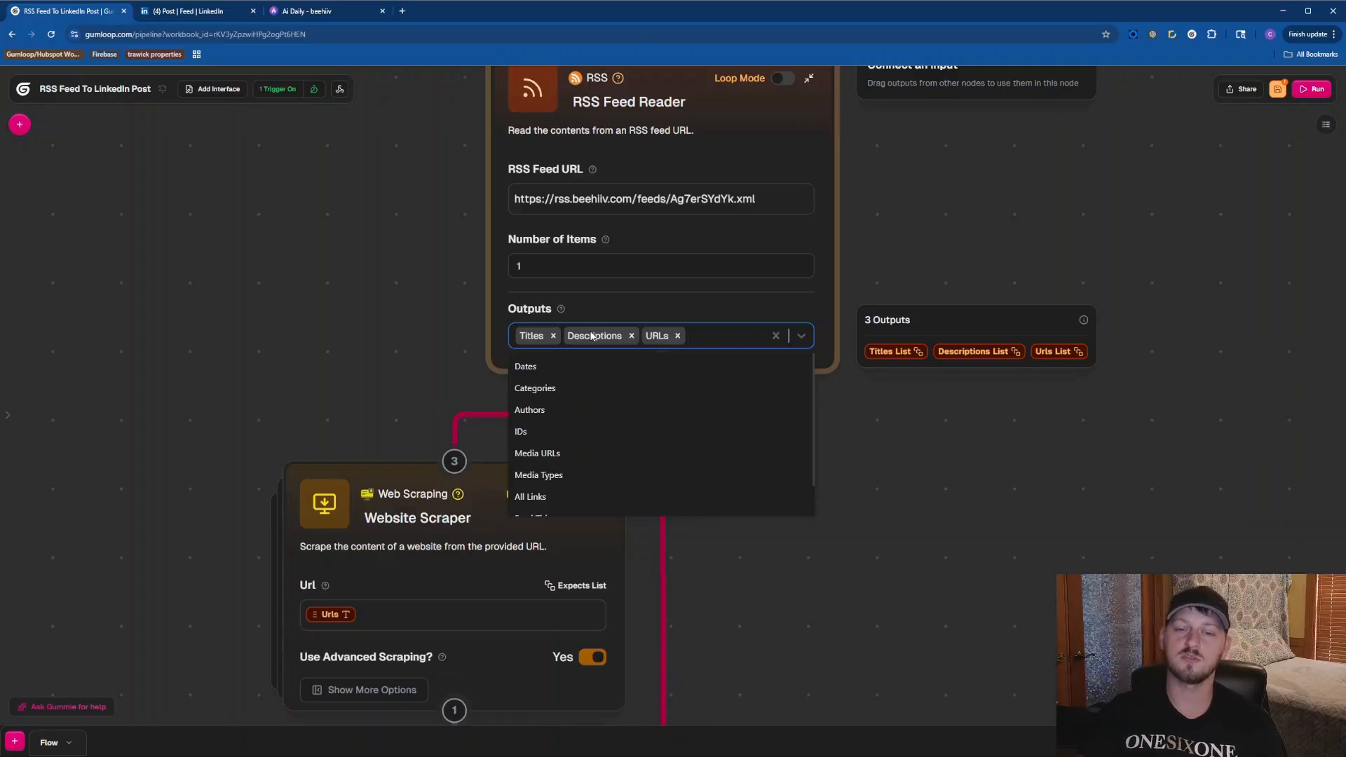
click(947, 469)
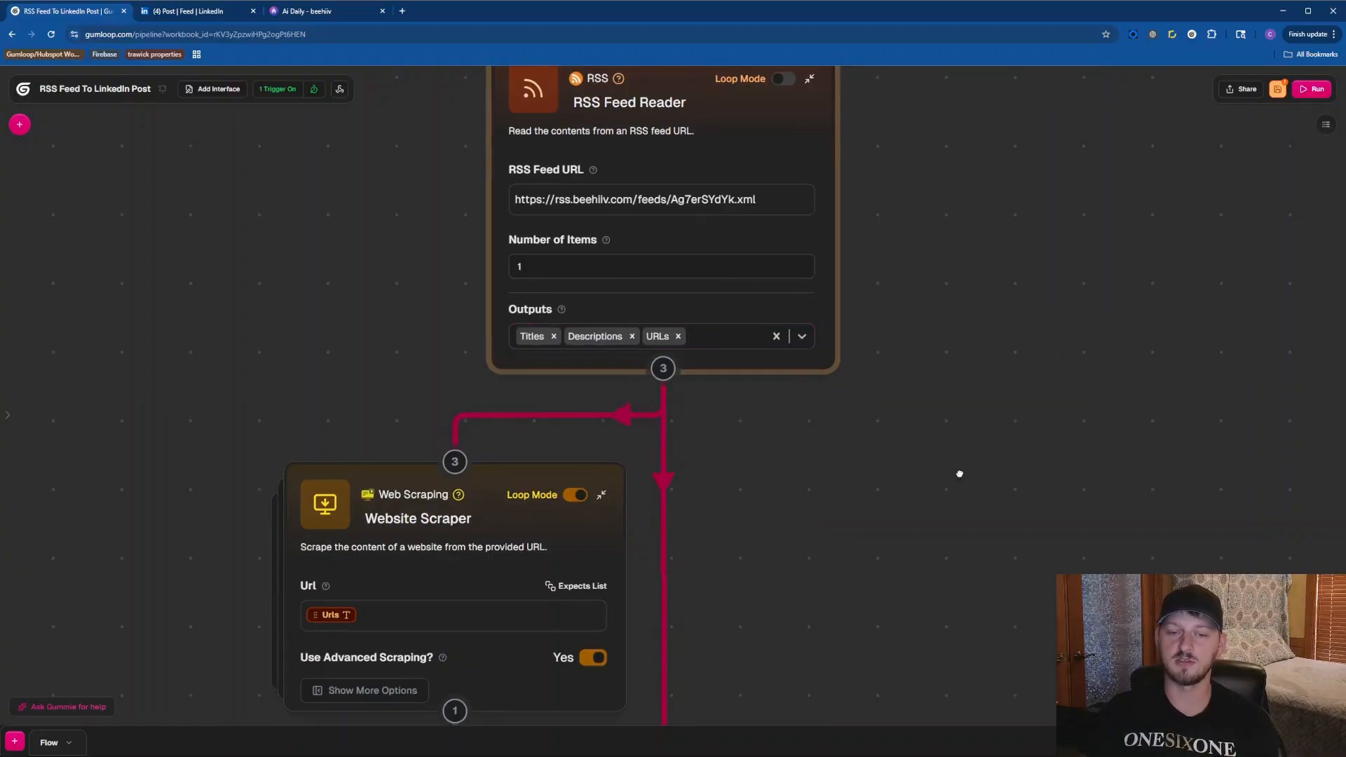
scroll(960, 474, down, 5)
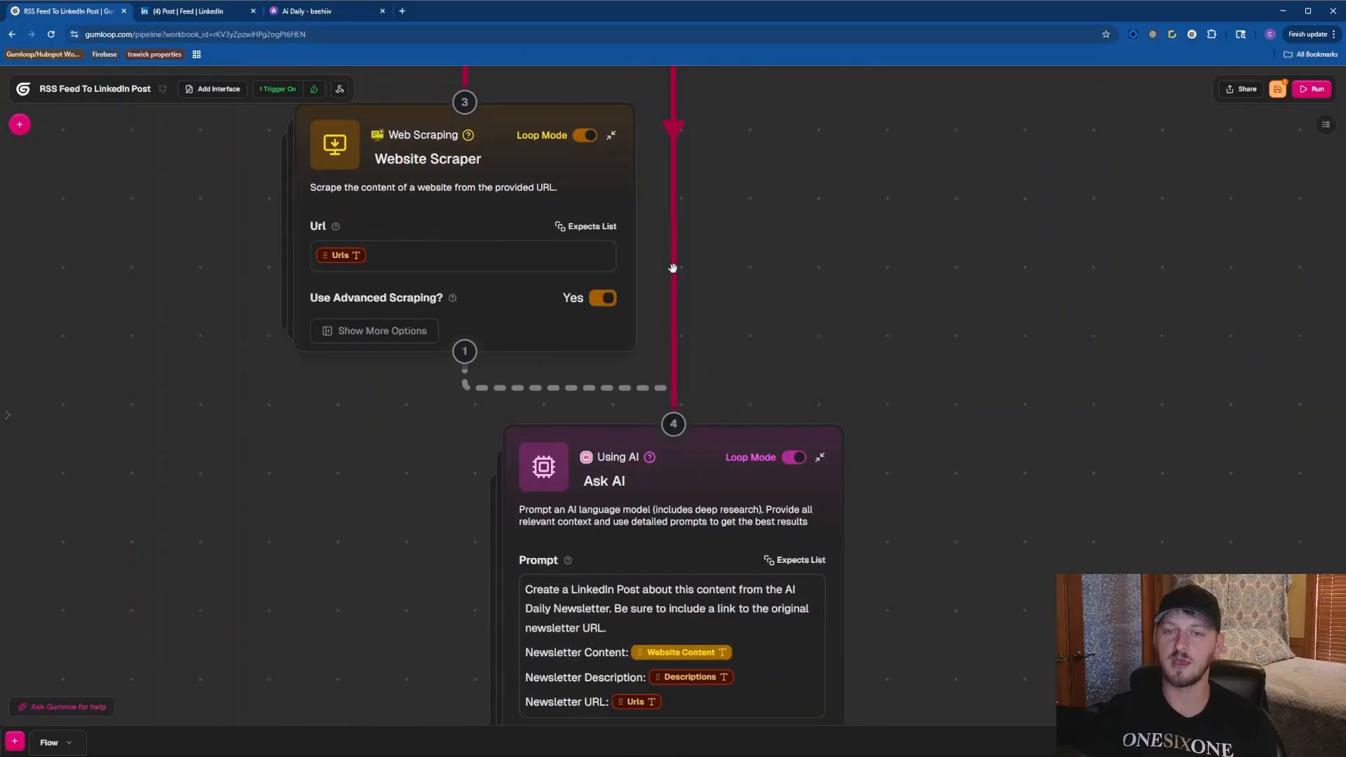
- Remove Titles from the RSS Feed Reader's outputs and check the list of other available outputs
scroll(799, 297, up, 3)
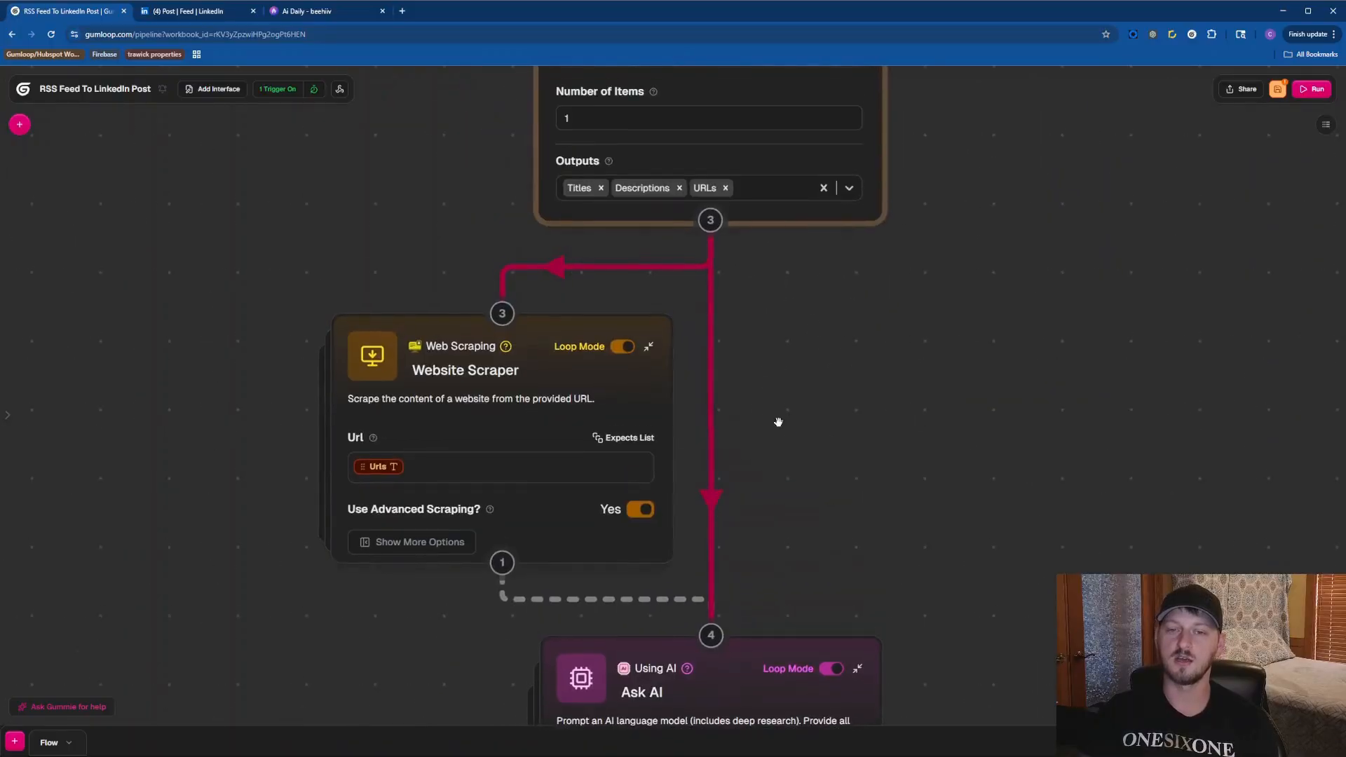
click(602, 188)
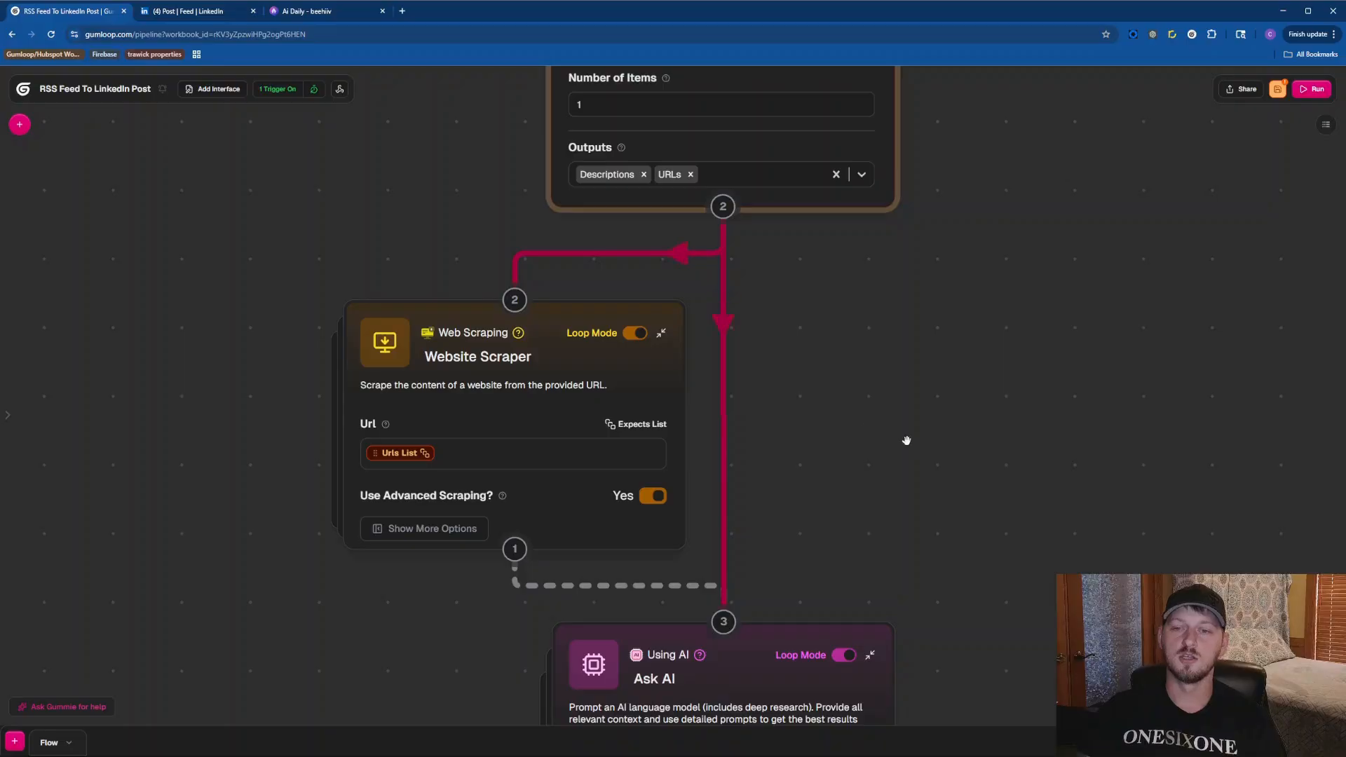
mouse_move(528, 360)
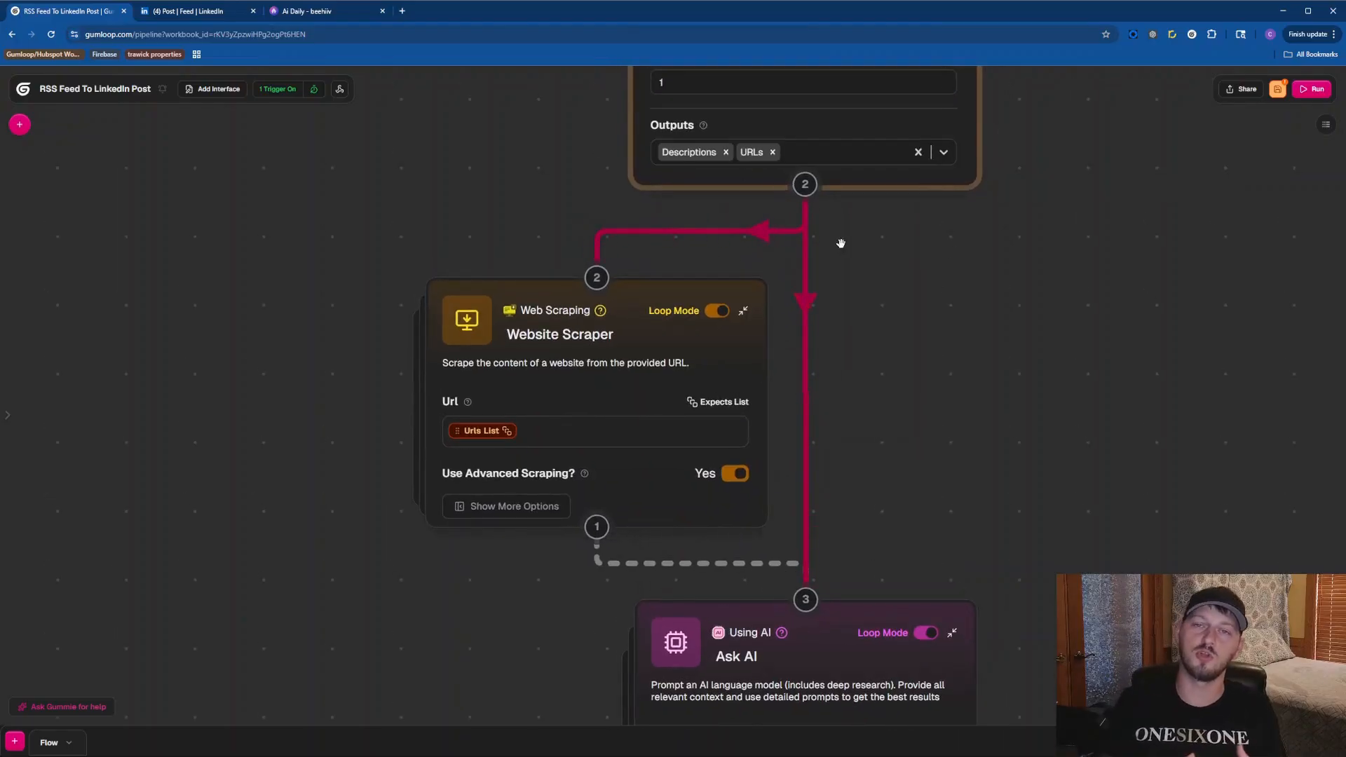
click(822, 155)
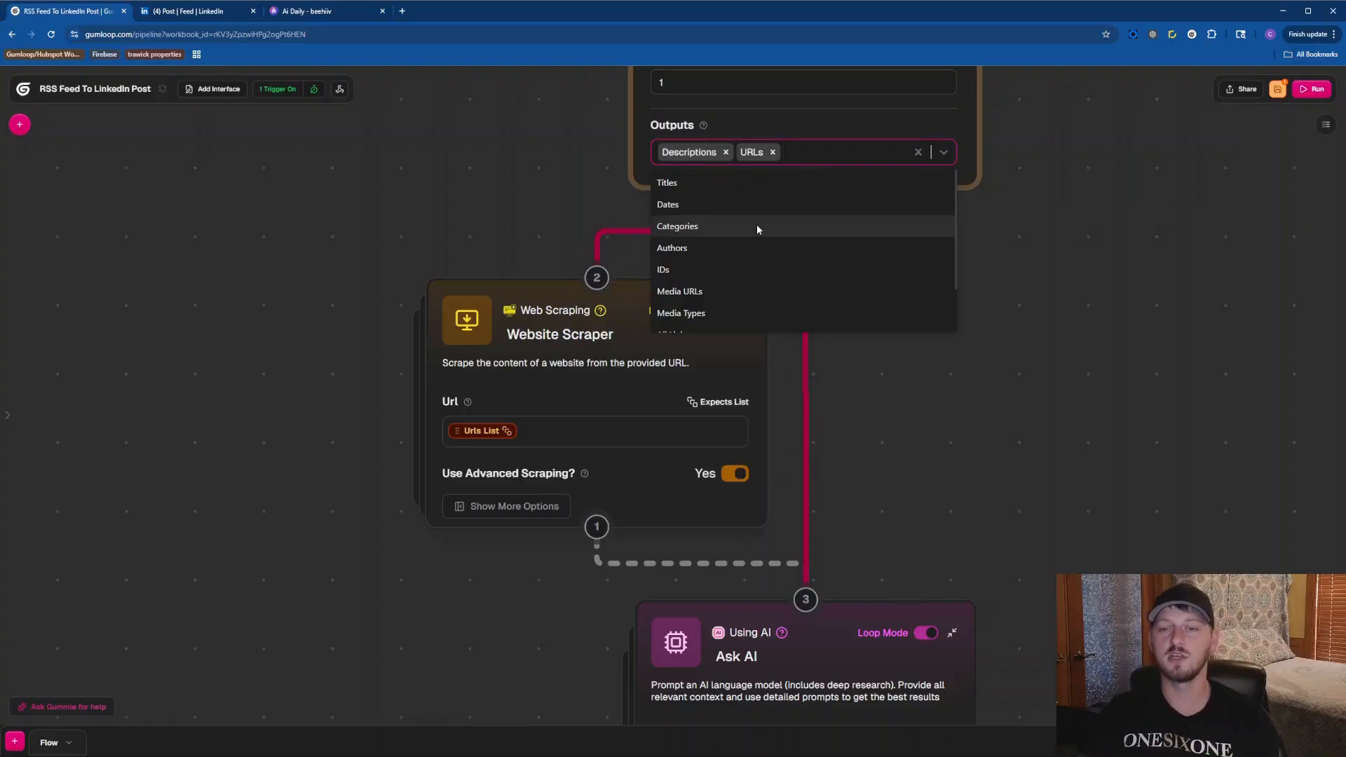
click(520, 205)
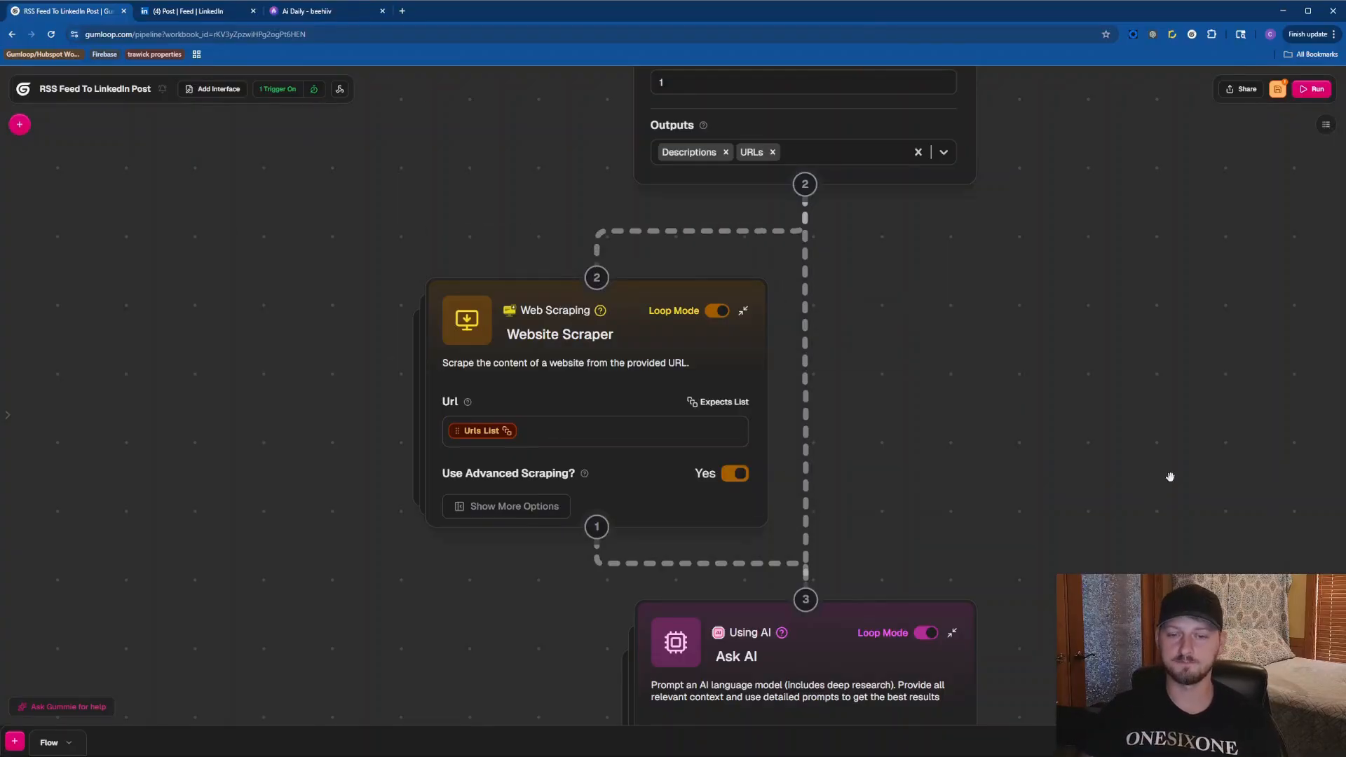
- Examine how the RSS Feed Reader and Website Scraper outputs feed the Ask AI node's prompt, and check its AI model
scroll(1045, 432, down, 3)
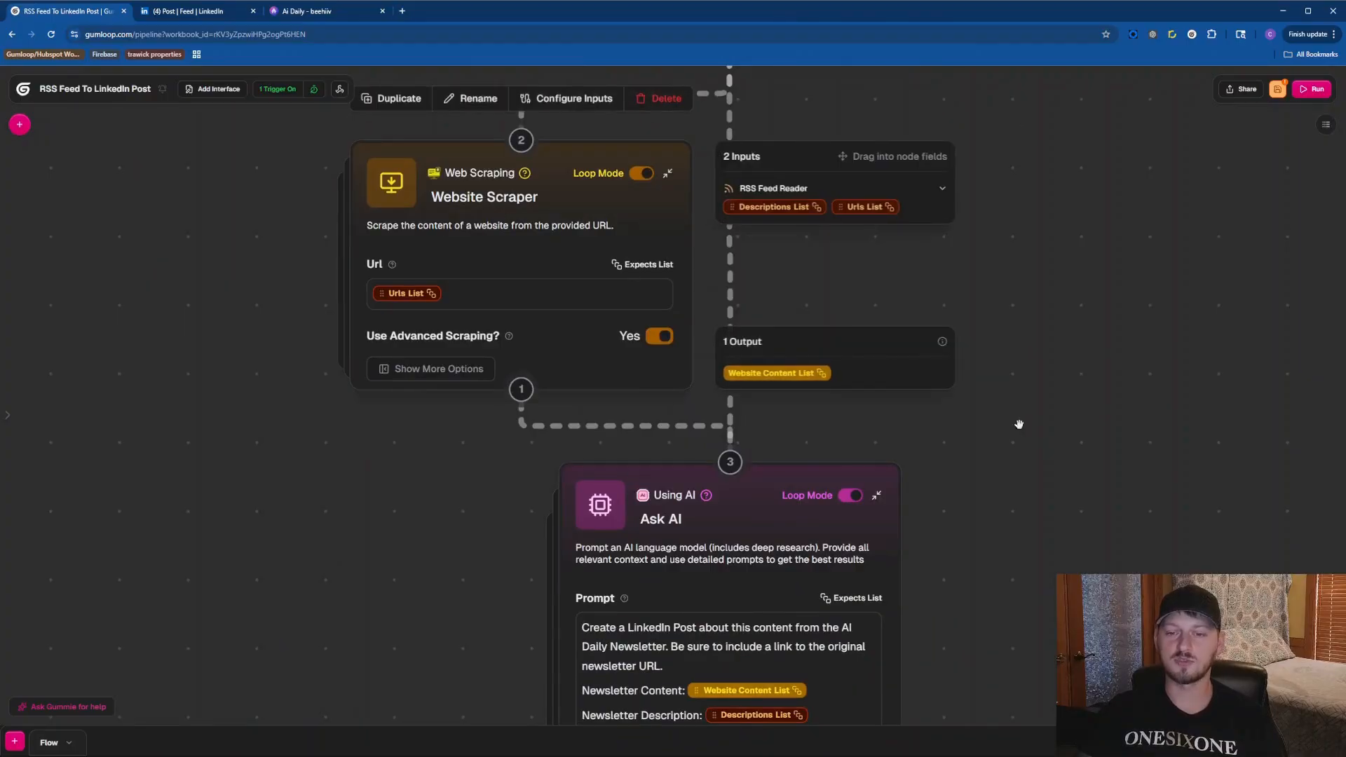
scroll(1083, 349, down, 6)
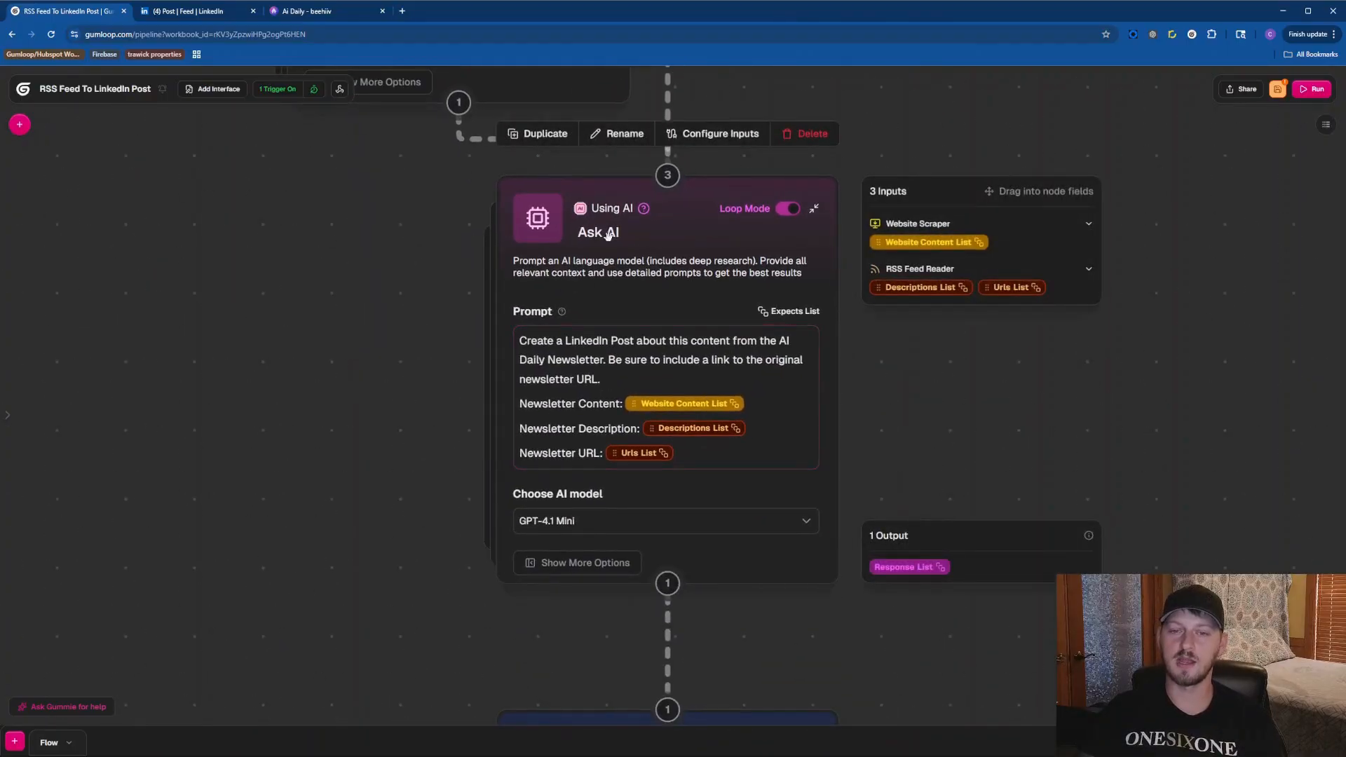
scroll(932, 393, up, 3)
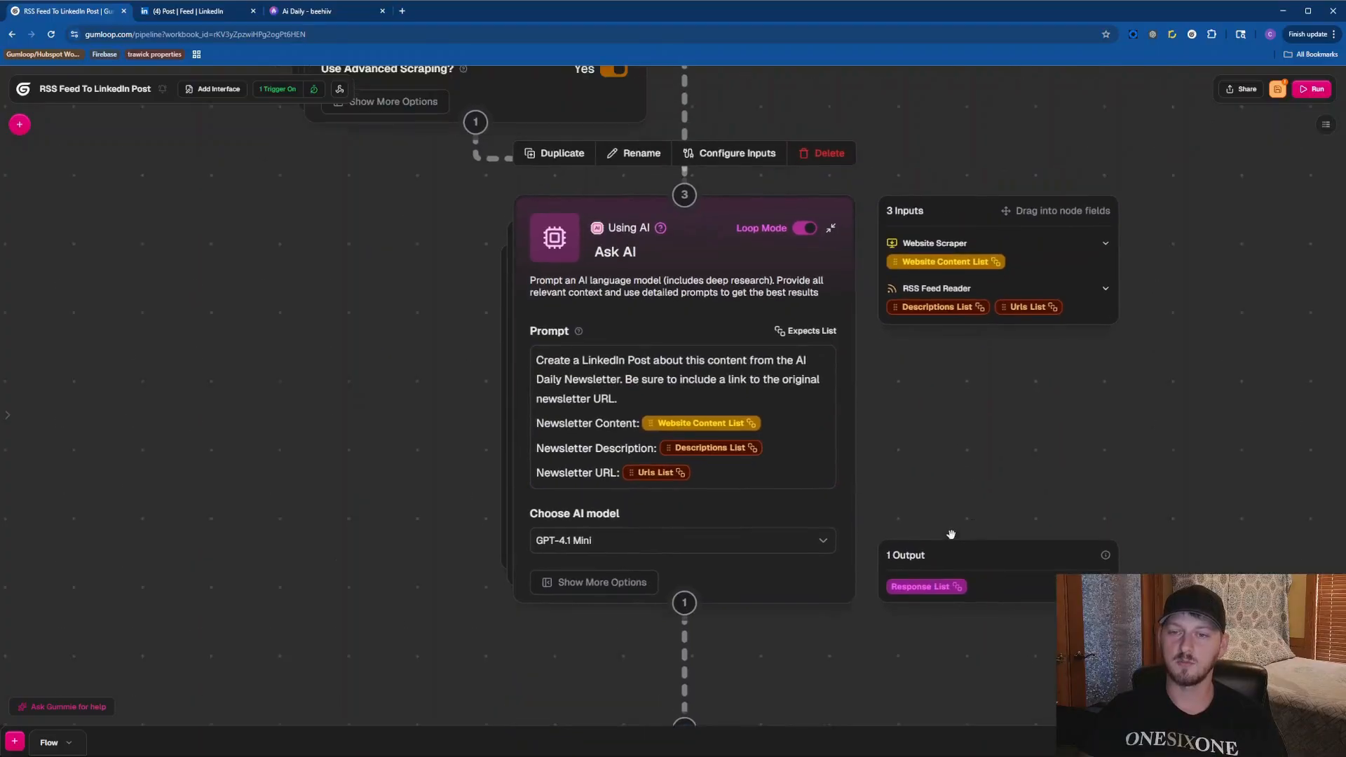
scroll(995, 210, up, 9)
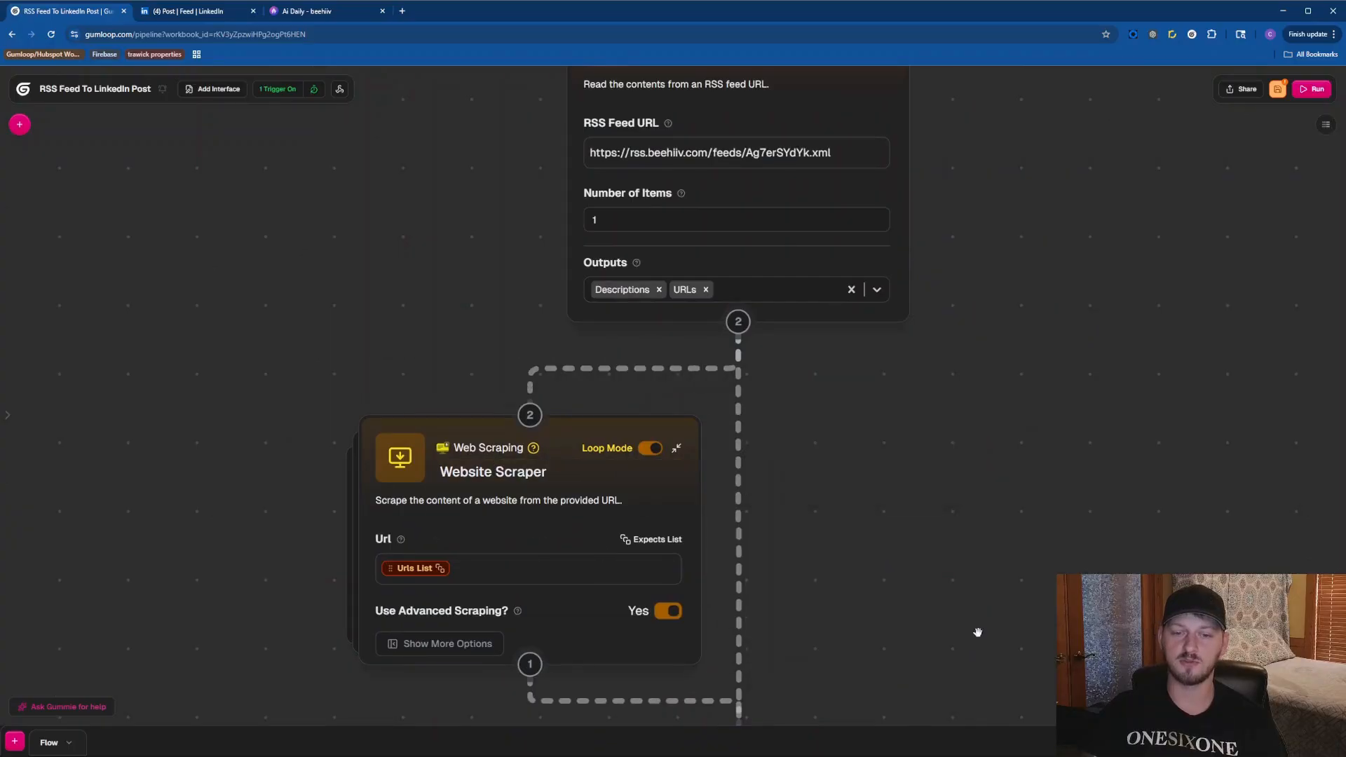
scroll(973, 312, down, 4)
scroll(973, 312, down, 6)
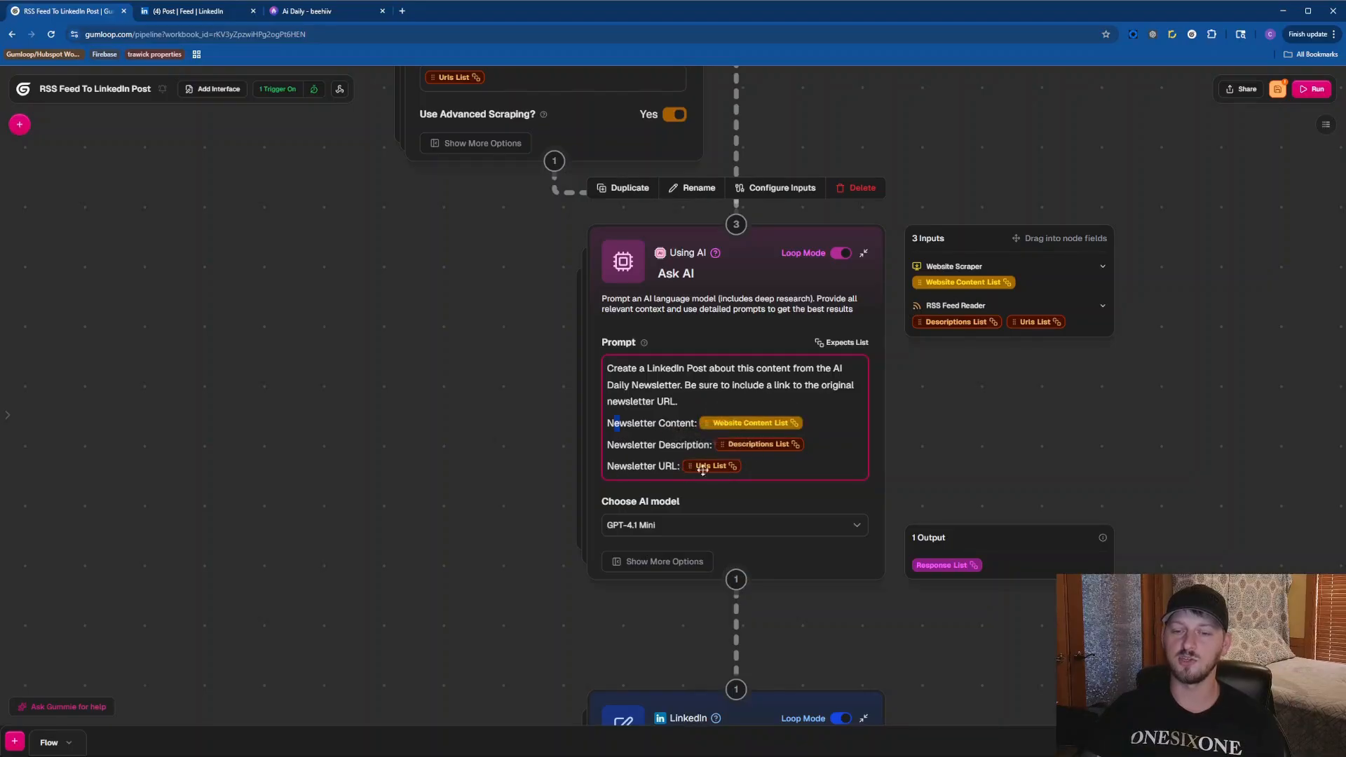
click(753, 467)
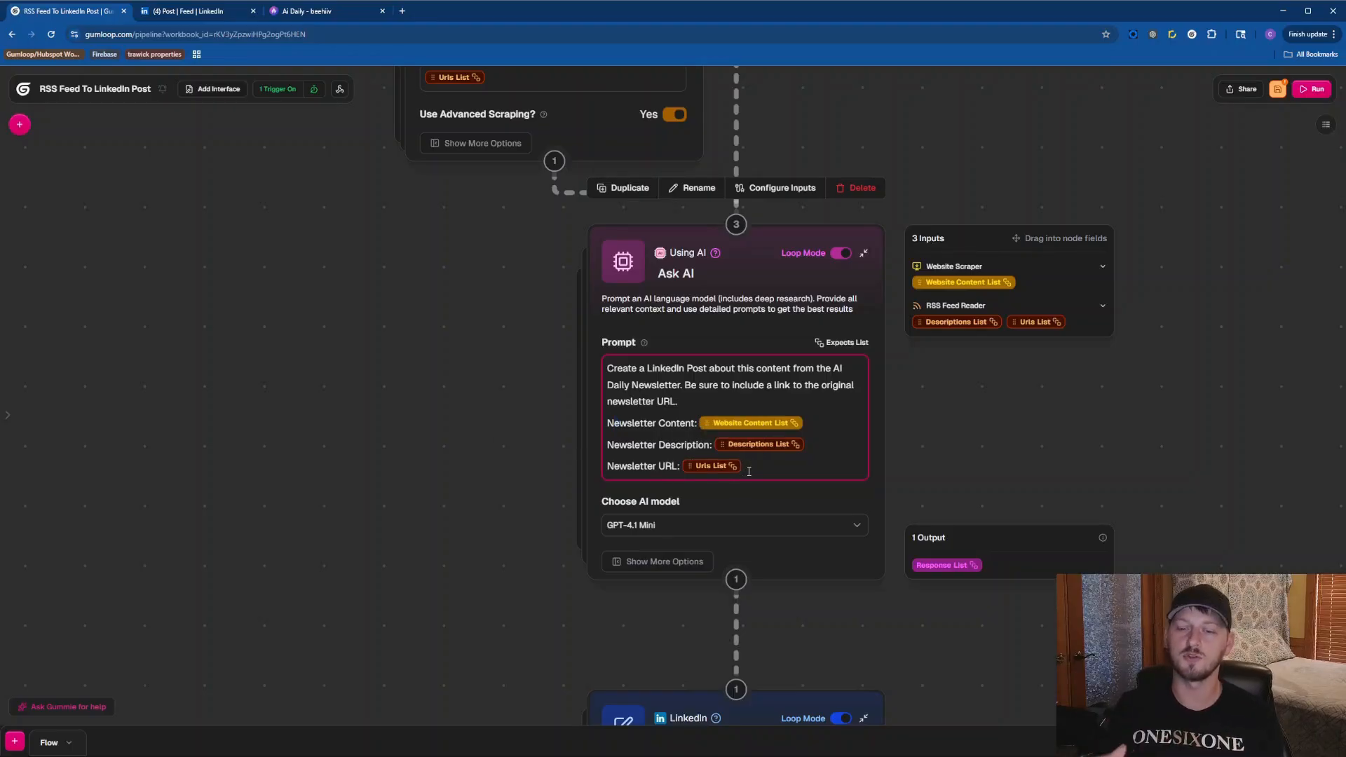
click(928, 617)
scroll(924, 491, down, 2)
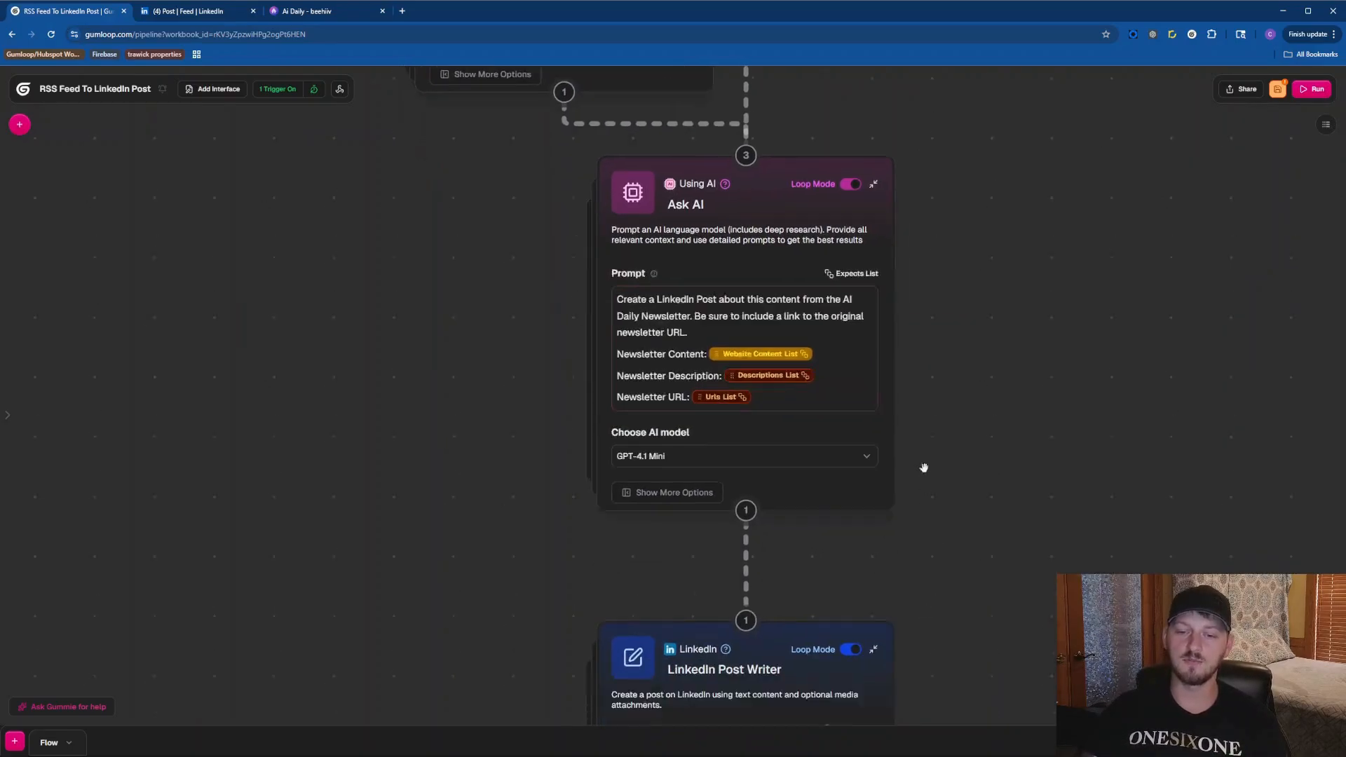
click(727, 419)
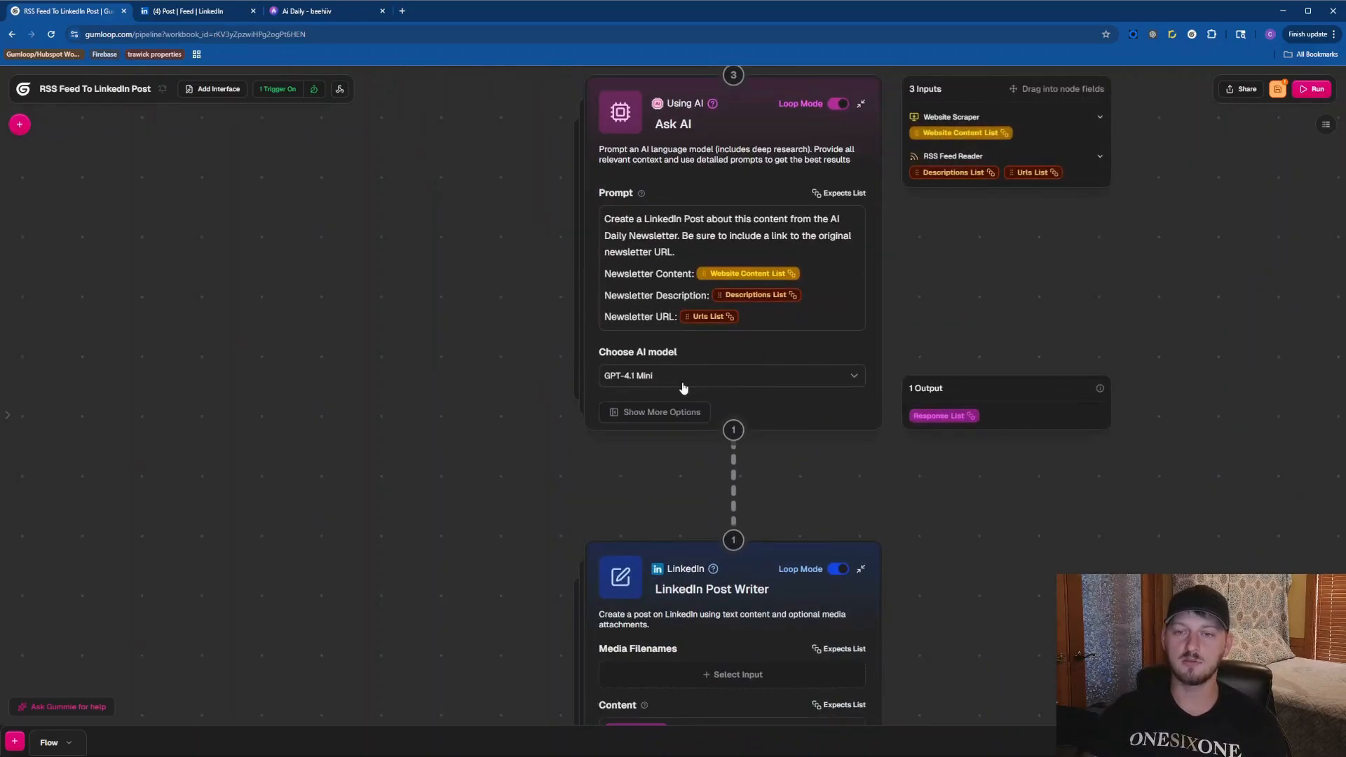
drag(950, 355, 871, 376)
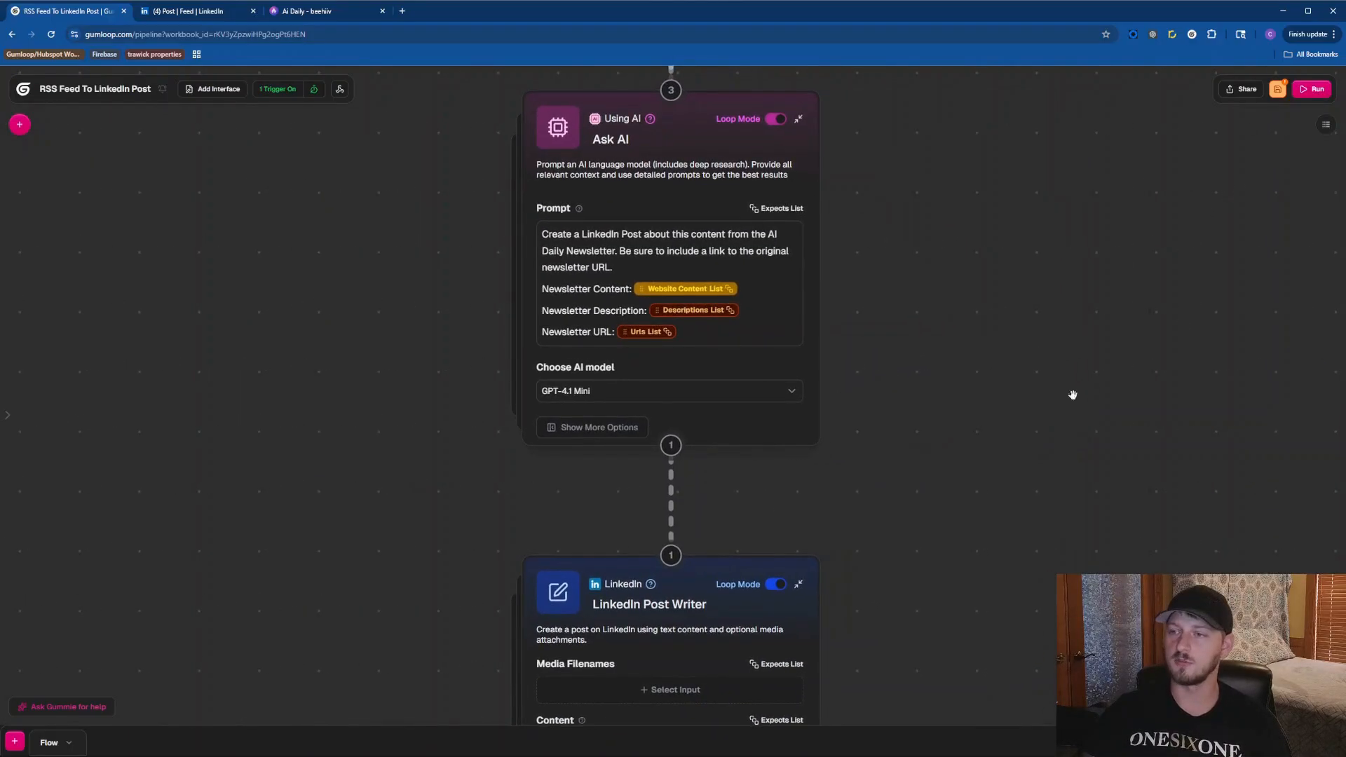
click(754, 347)
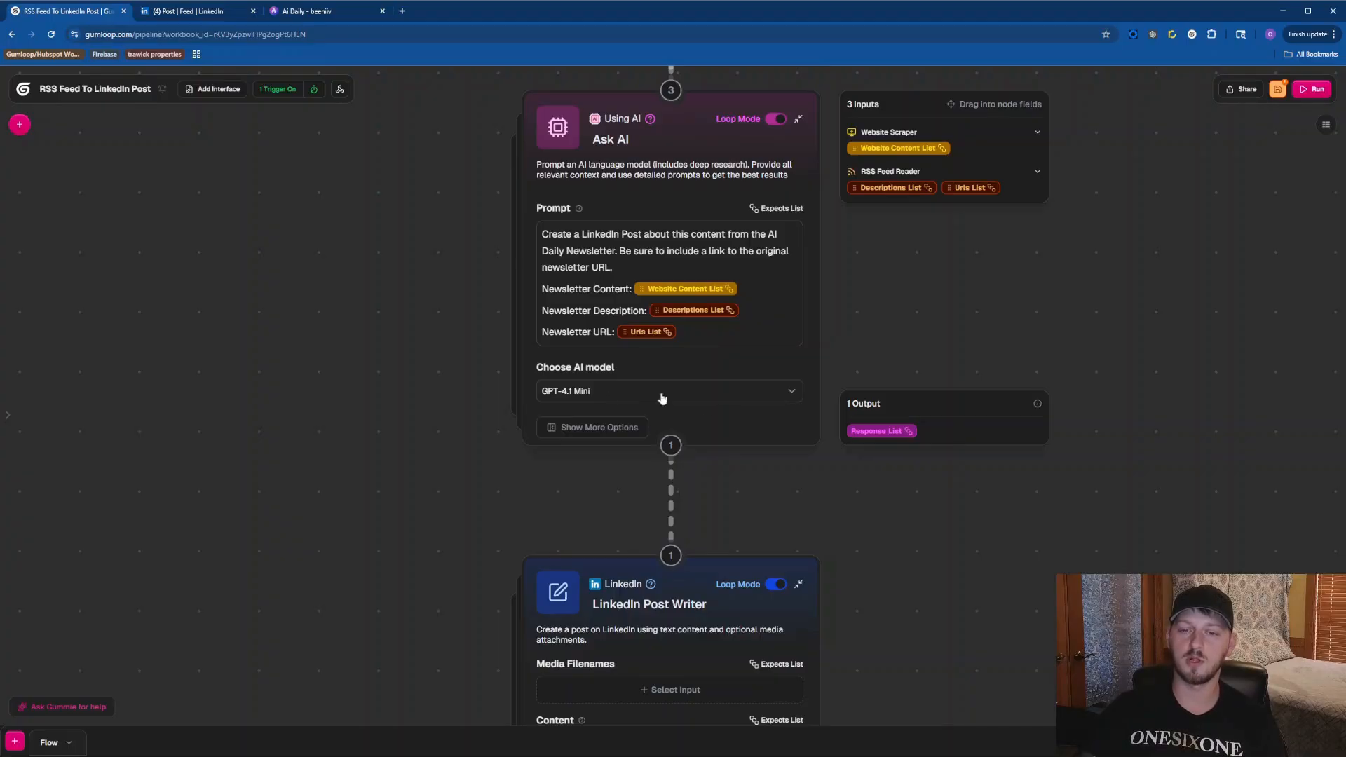
- Inspect the LinkedIn Post Writer's content and visibility fields, and search the node library for "linkedin"
click(876, 585)
drag(876, 586, 868, 240)
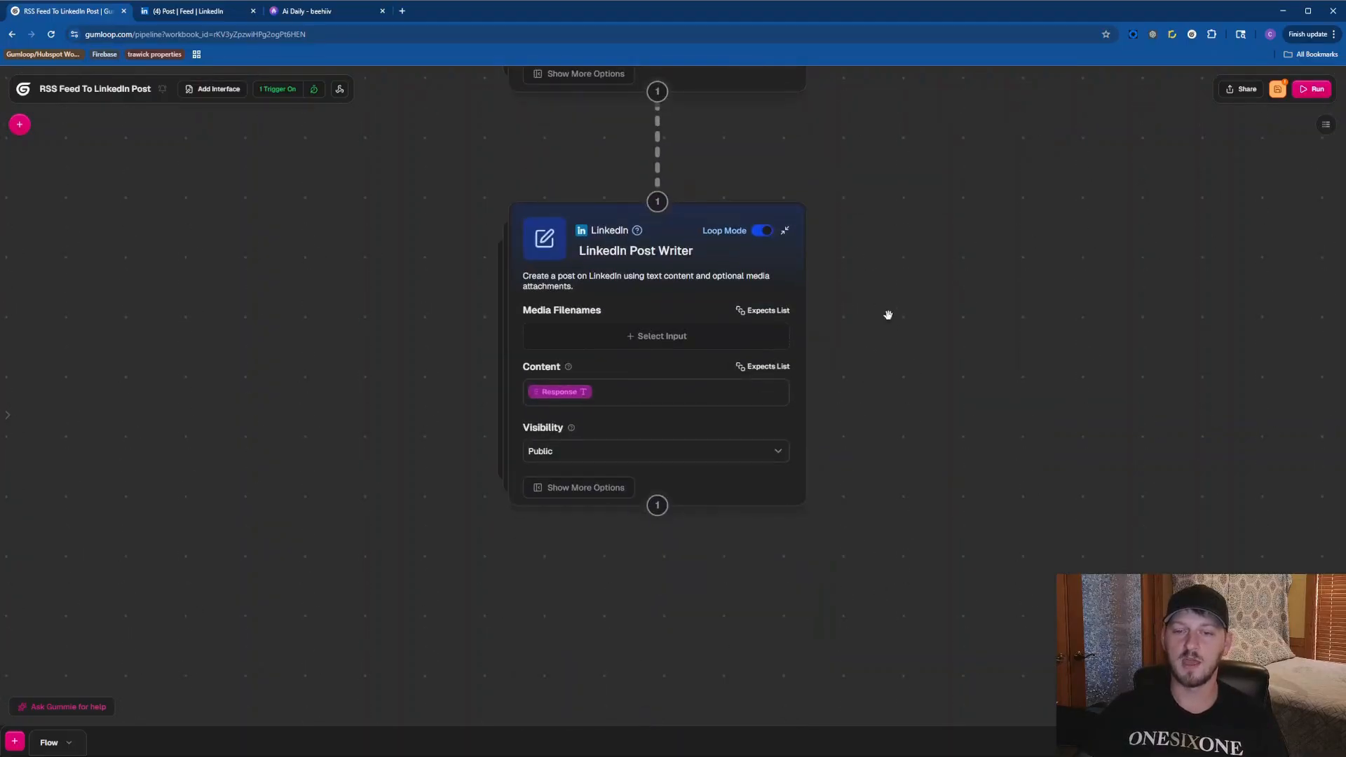
click(669, 228)
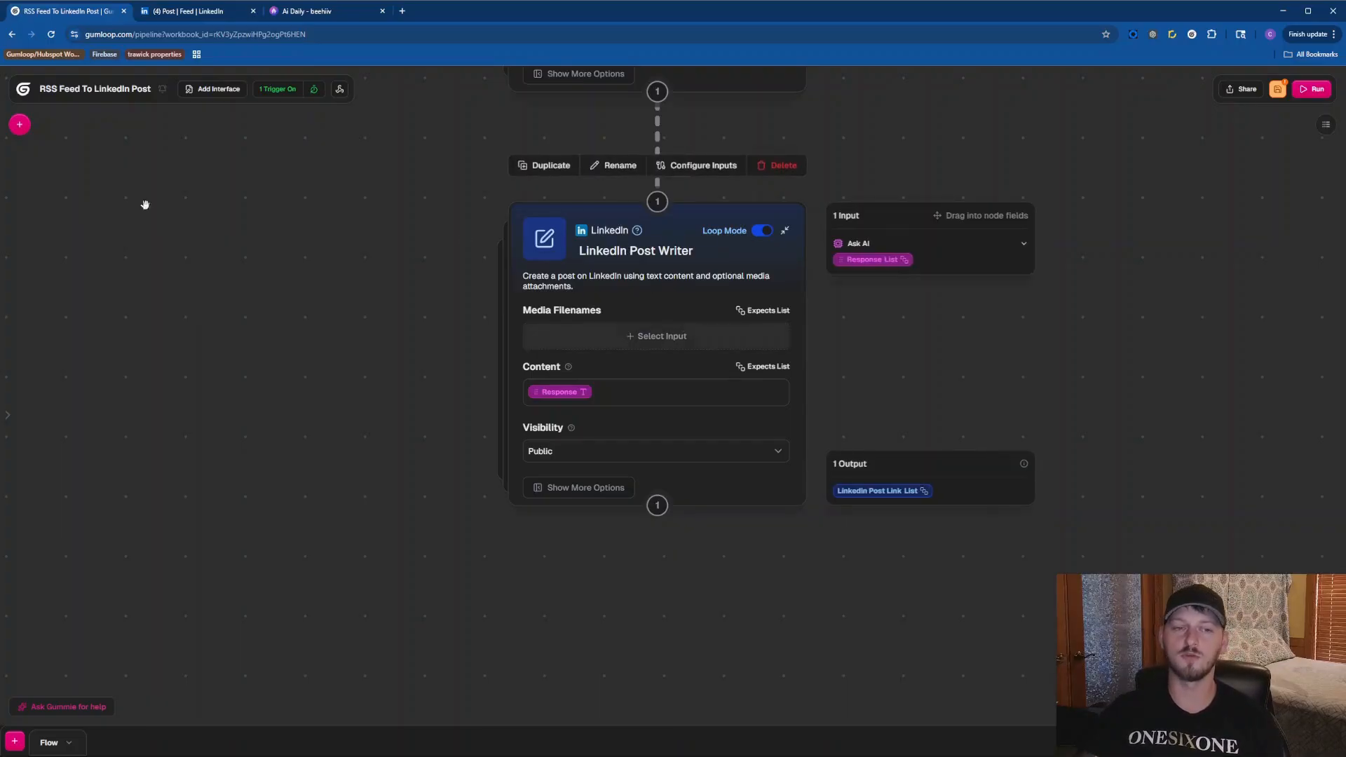
click(22, 125)
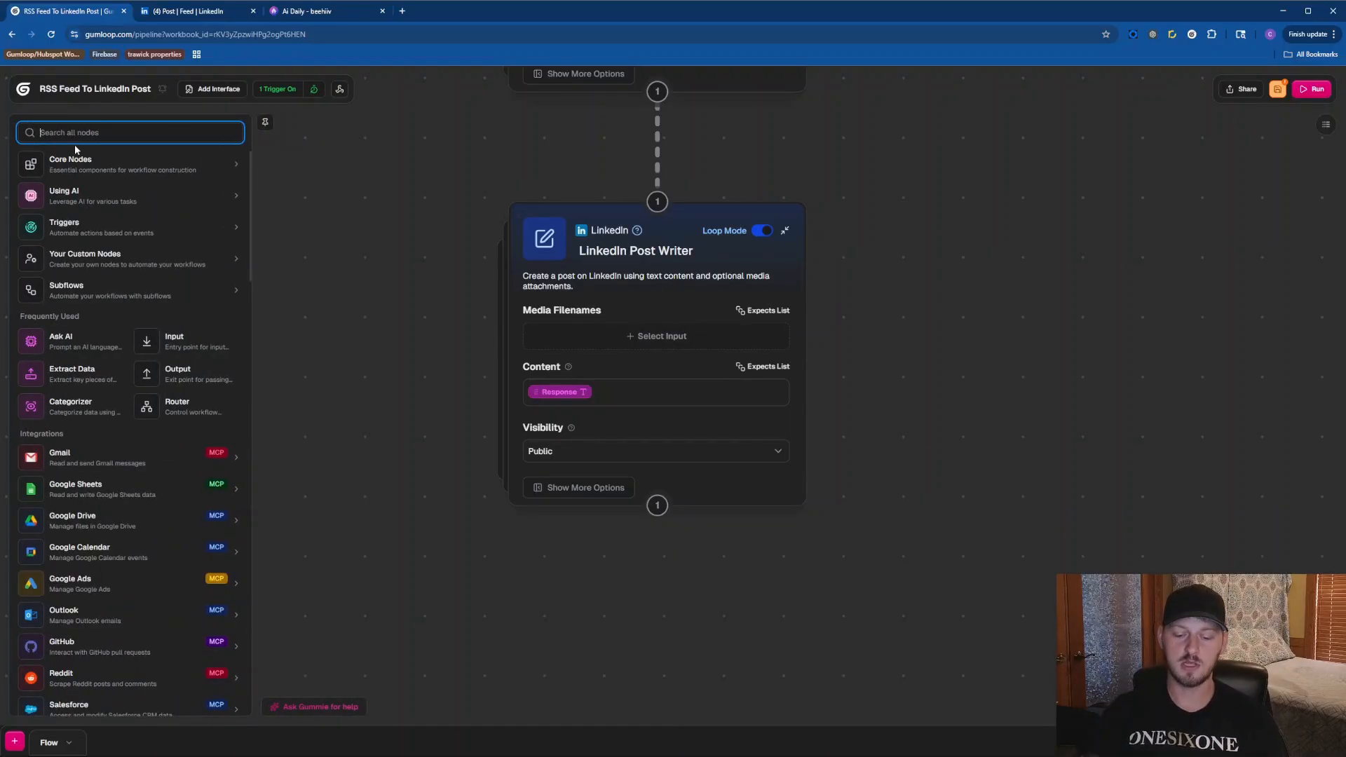
text(linkedin)
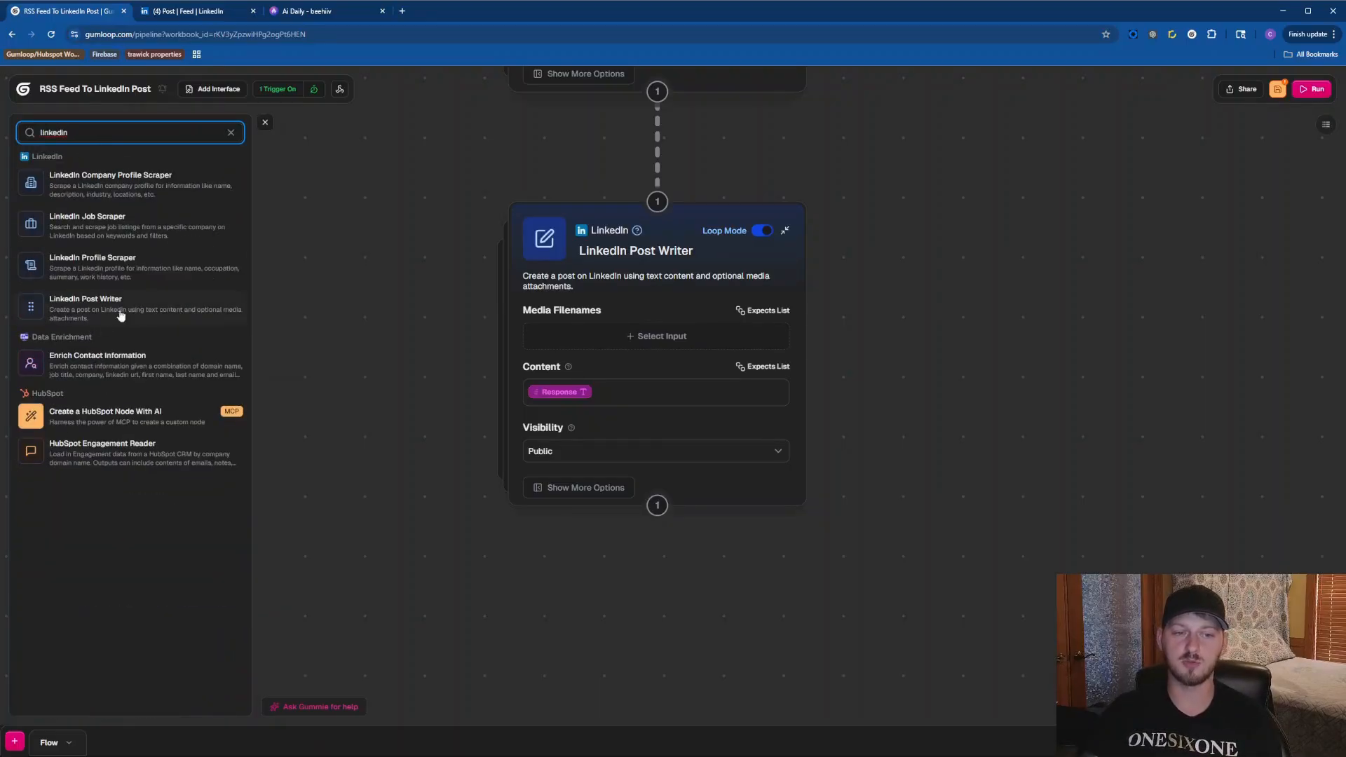
mouse_move(582, 427)
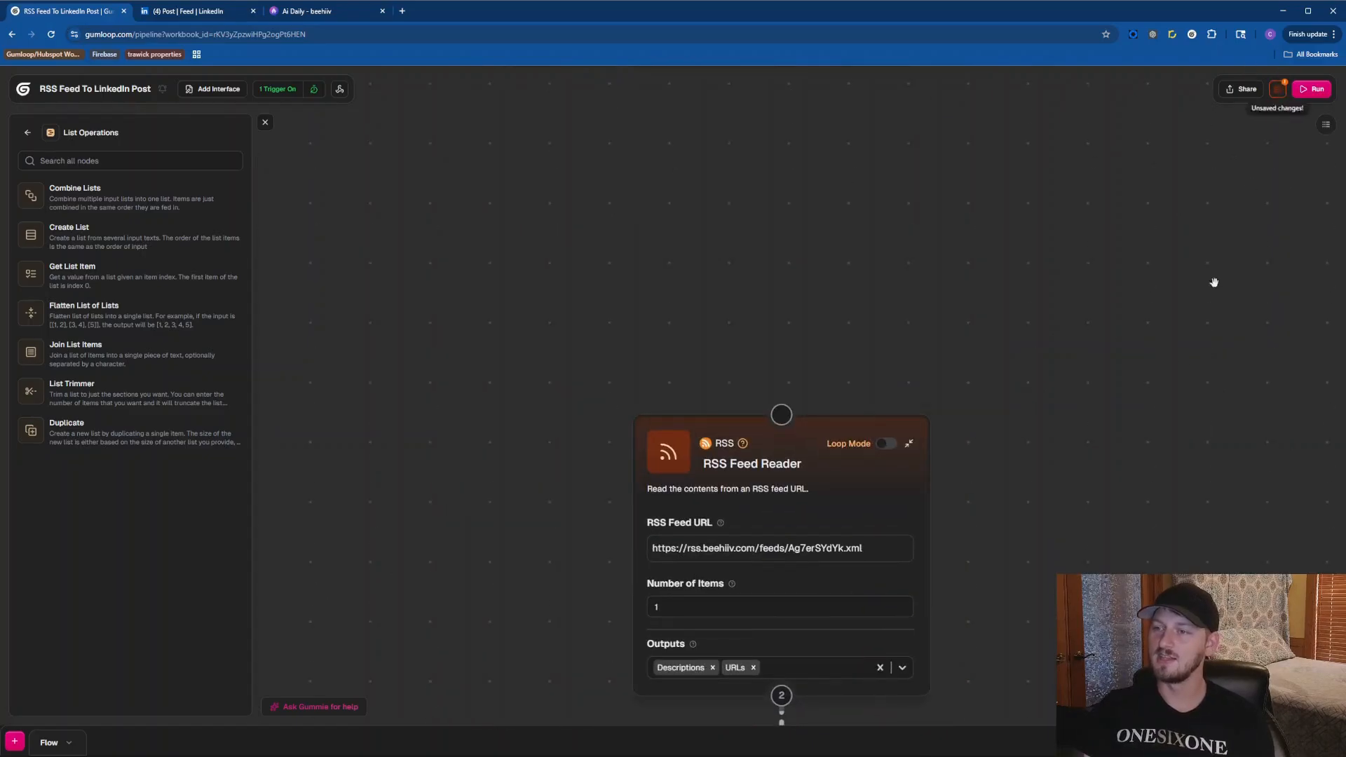
- Save the workbook changes and close the node library
scroll(1133, 413, down, 3)
scroll(1115, 300, down, 3)
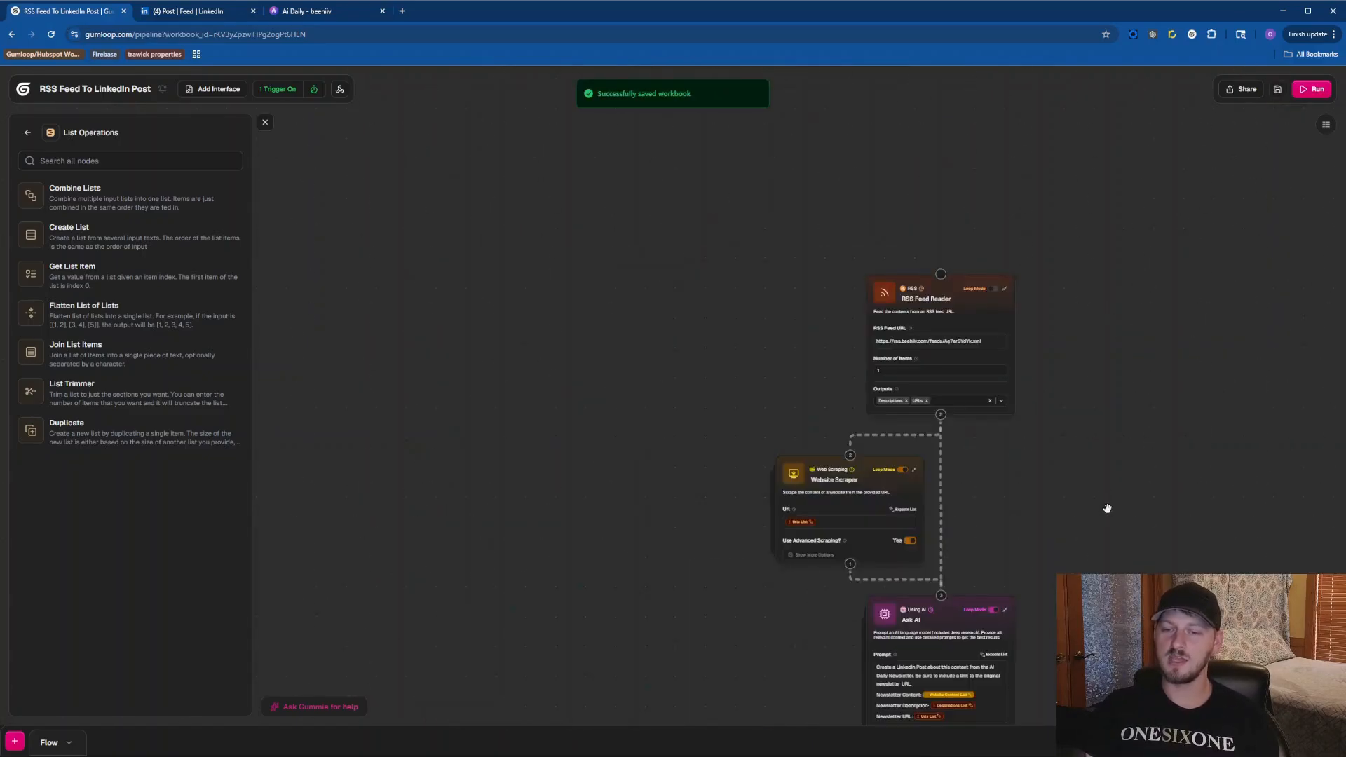
scroll(1106, 511, down, 5)
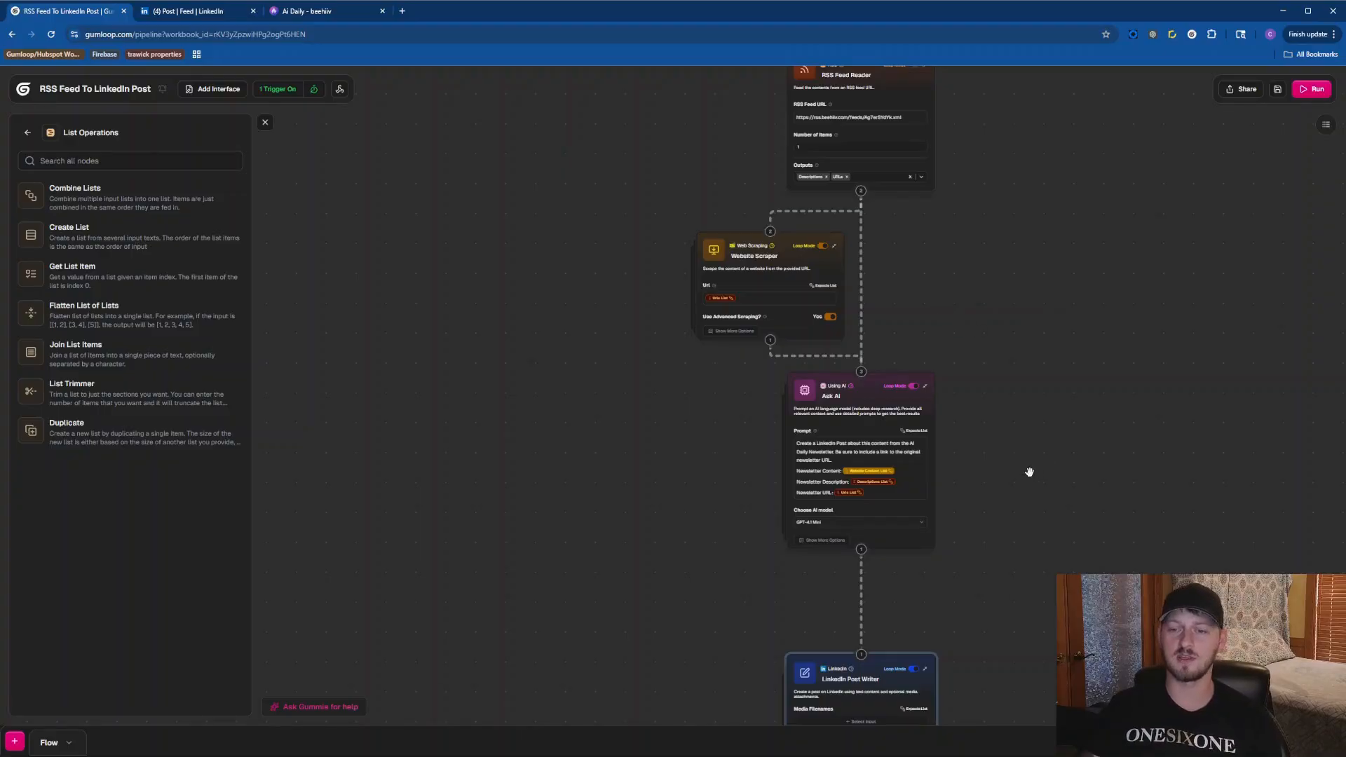
mouse_move(835, 466)
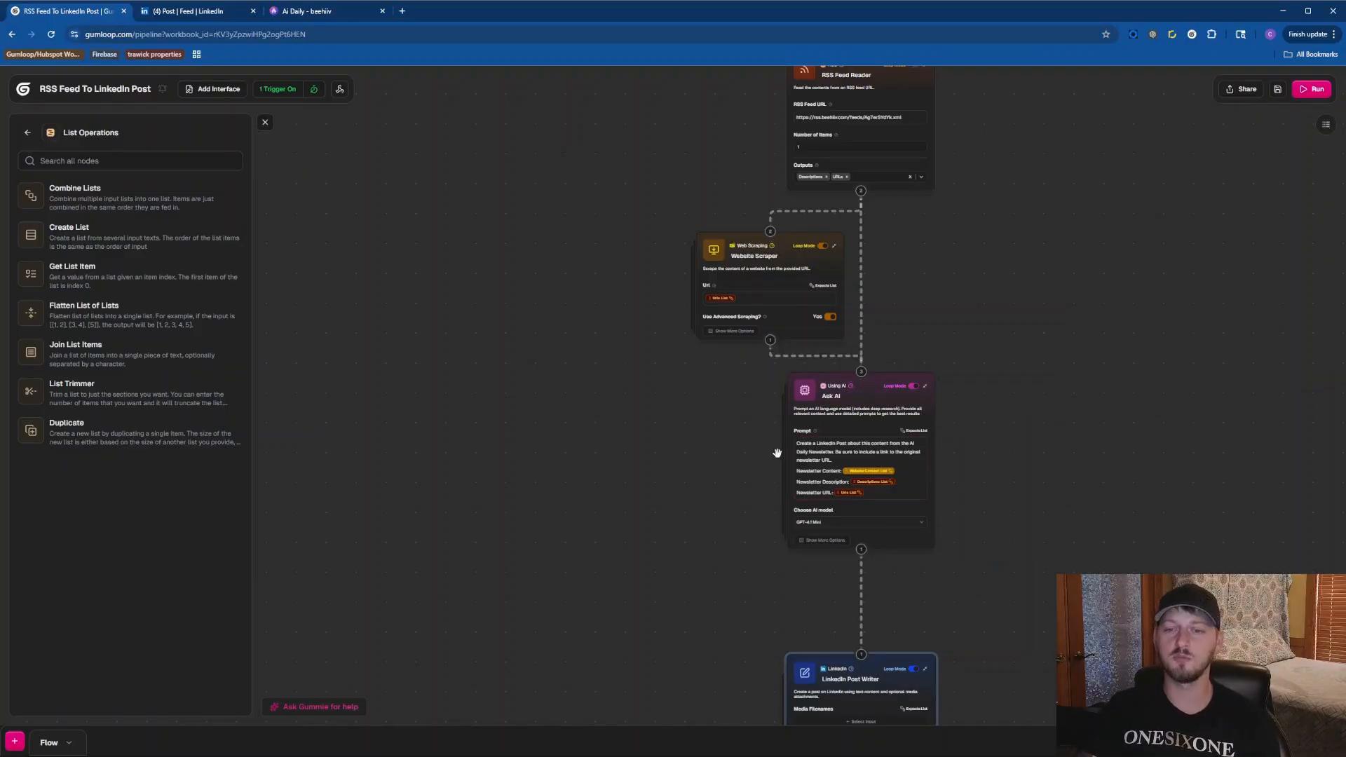
drag(1084, 349, 932, 279)
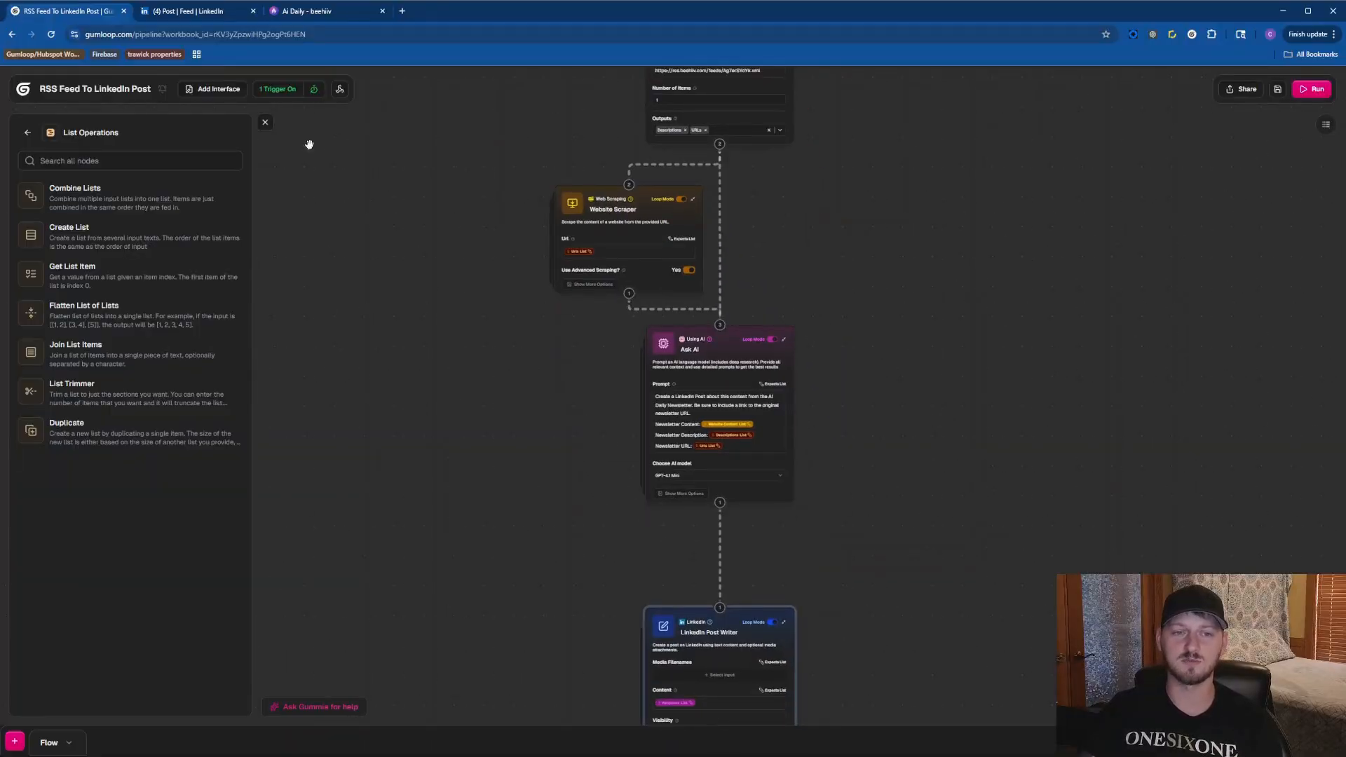
click(265, 123)
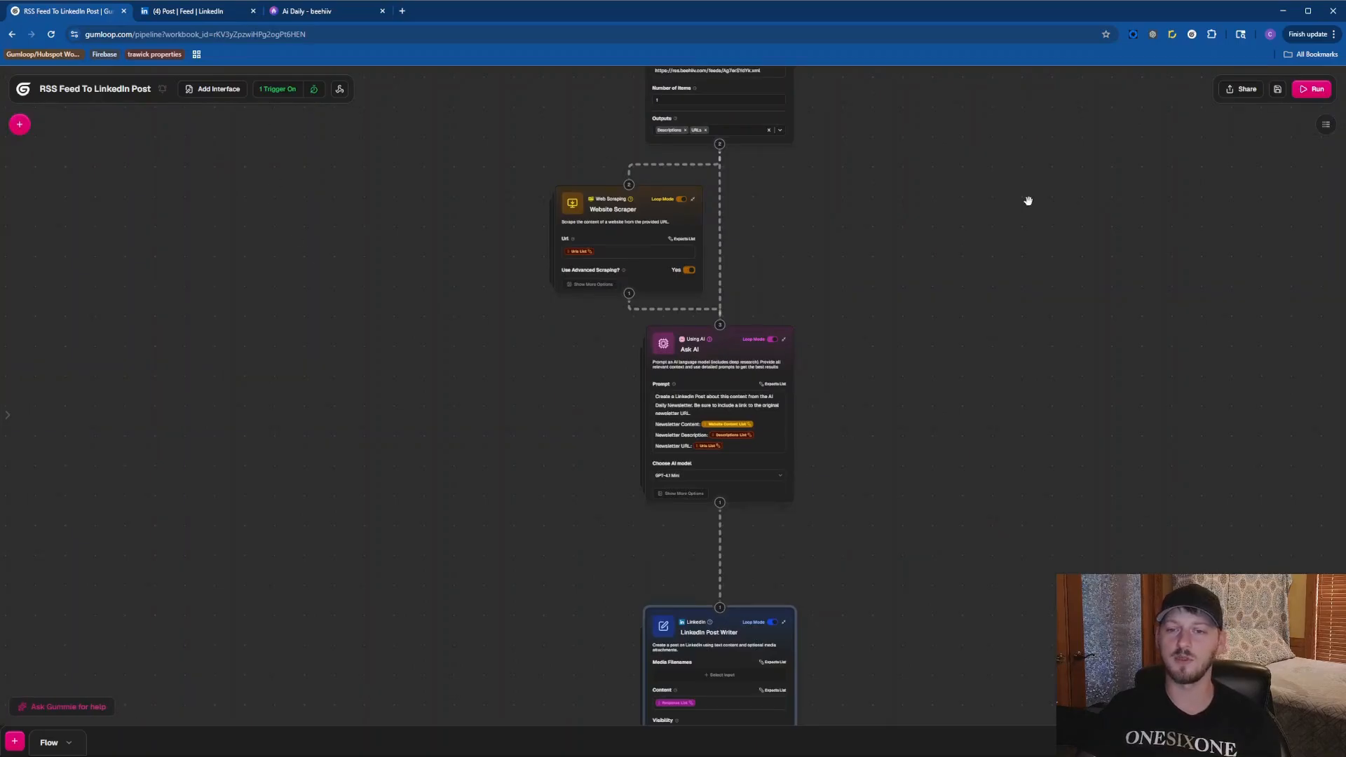
- Move the LinkedIn Post Writer node up closer to the Ask AI node
drag(1028, 201, 1032, 372)
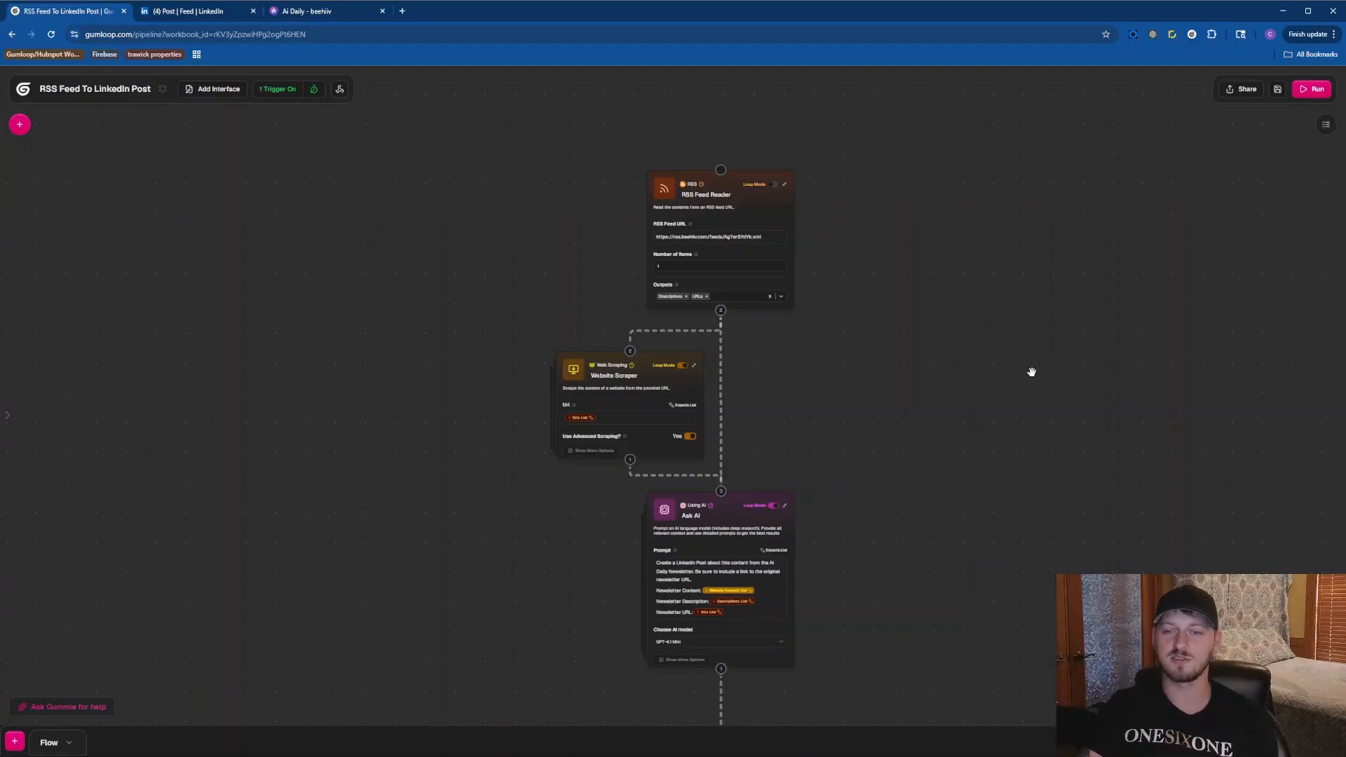
scroll(995, 512, down, 3)
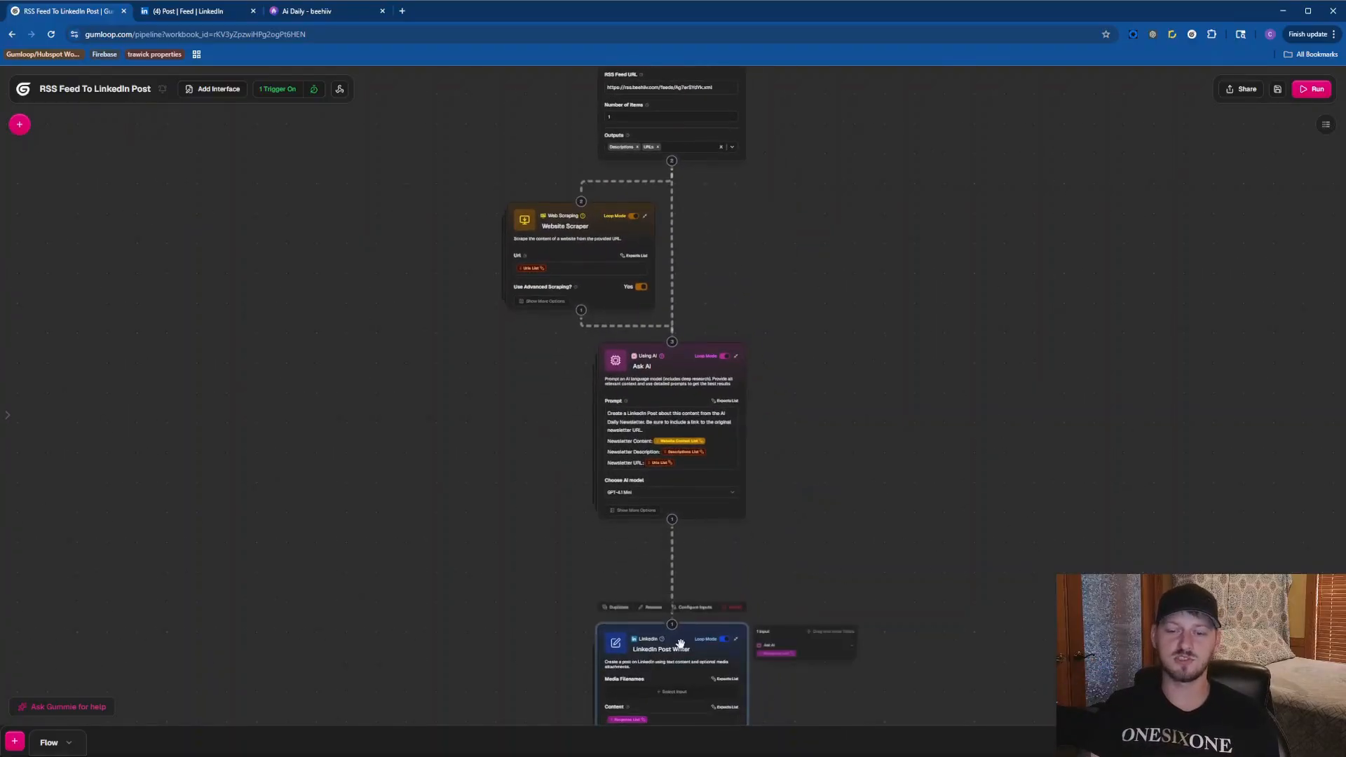
drag(680, 644, 673, 591)
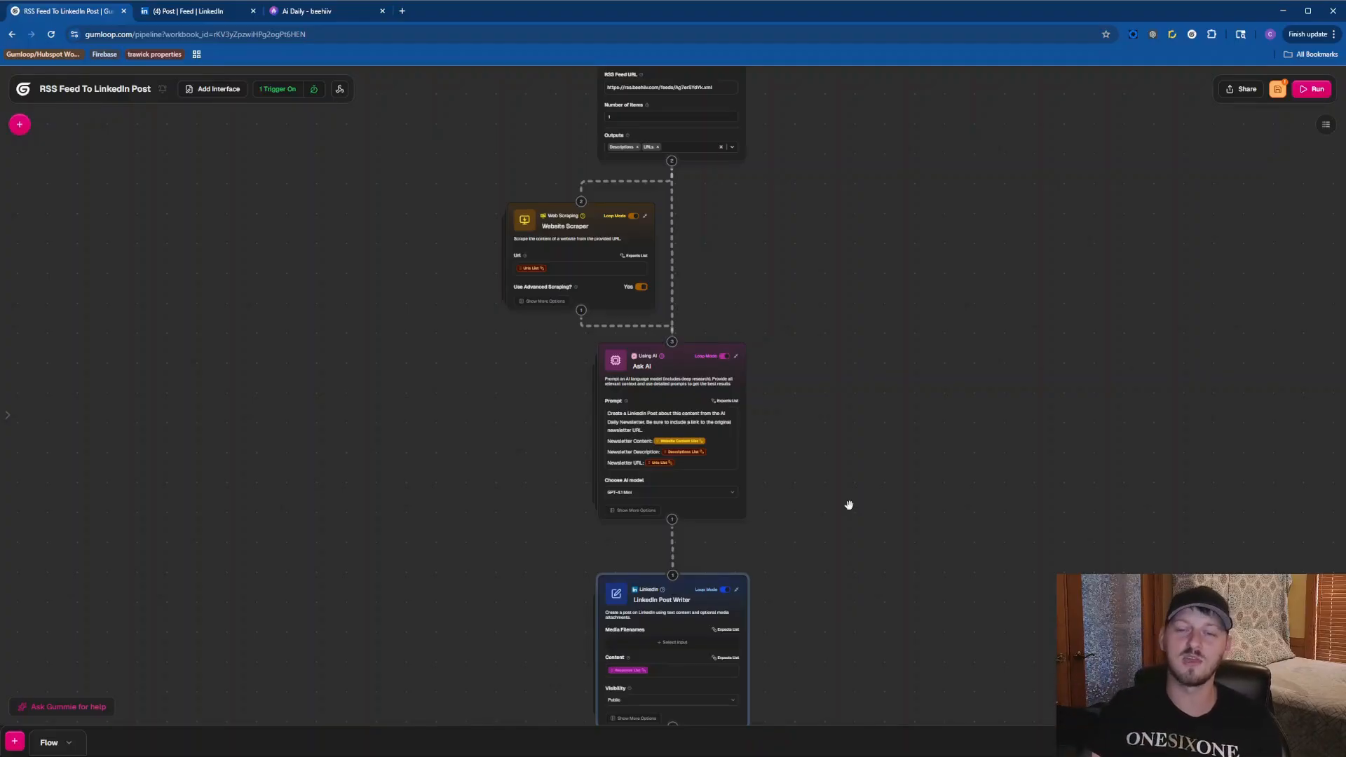
drag(861, 378, 882, 590)
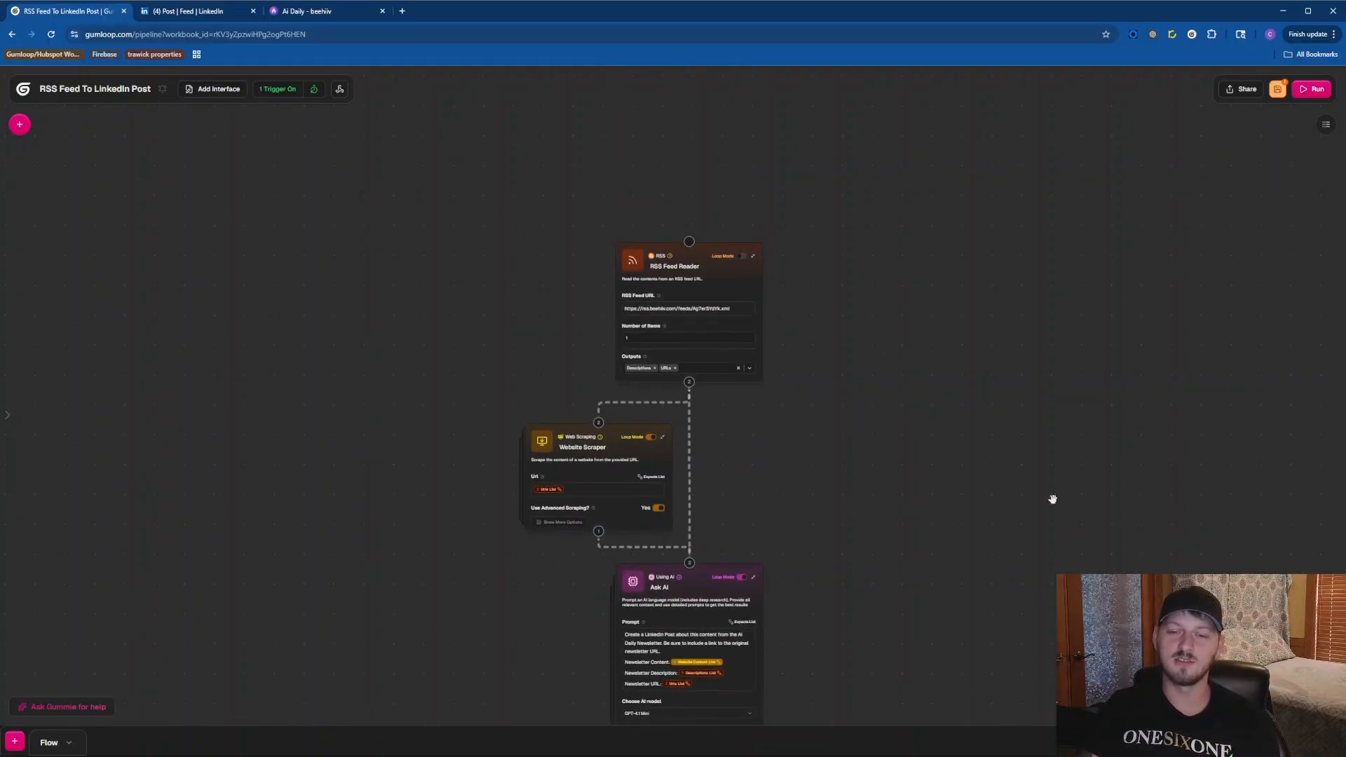
drag(1018, 616, 1058, 508)
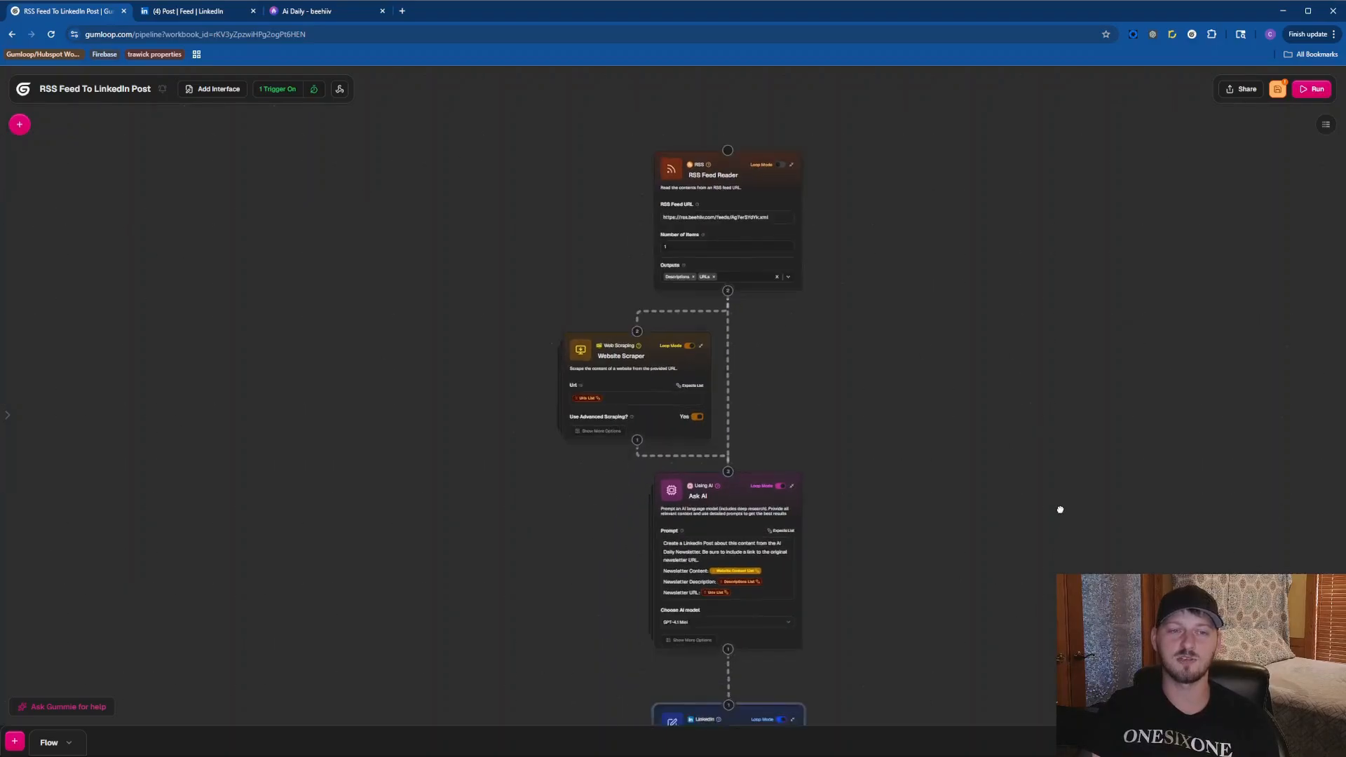
scroll(1058, 509, down, 3)
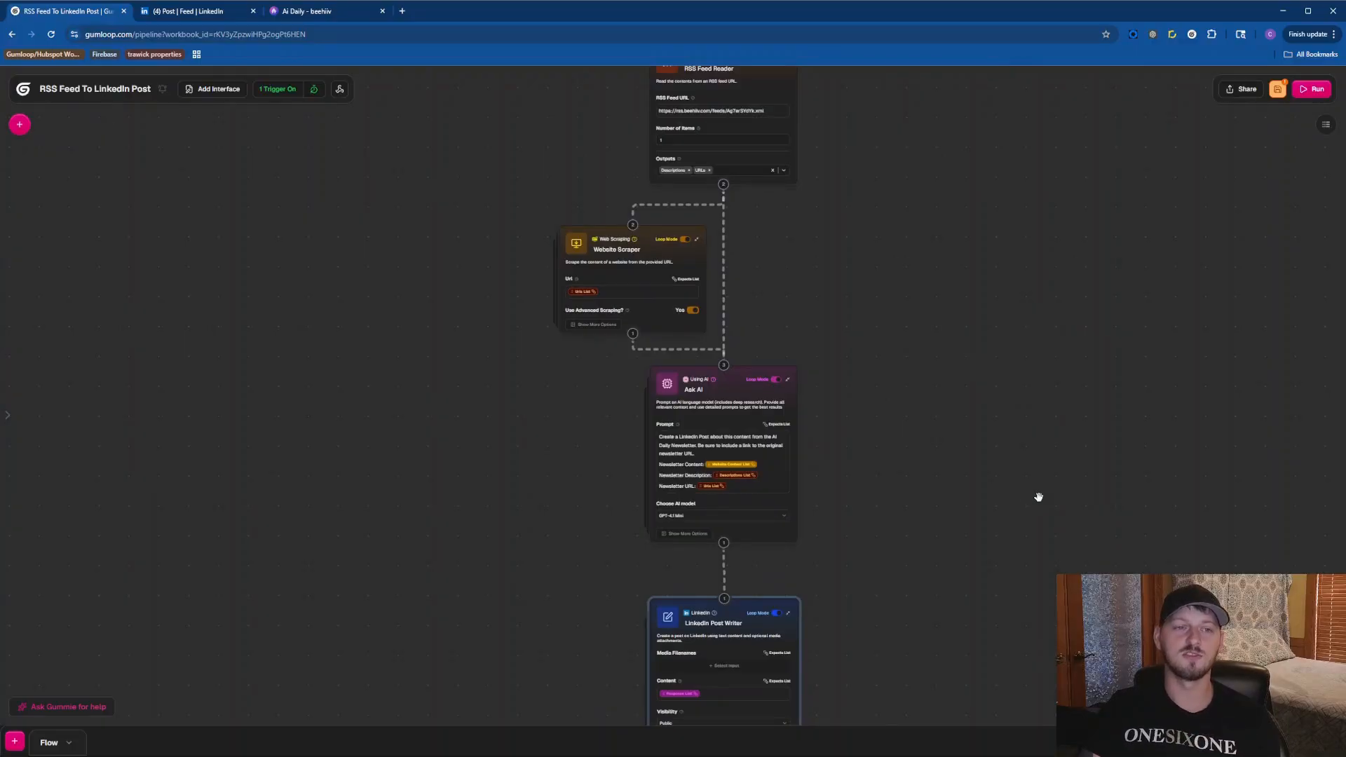
drag(1006, 391, 1007, 496)
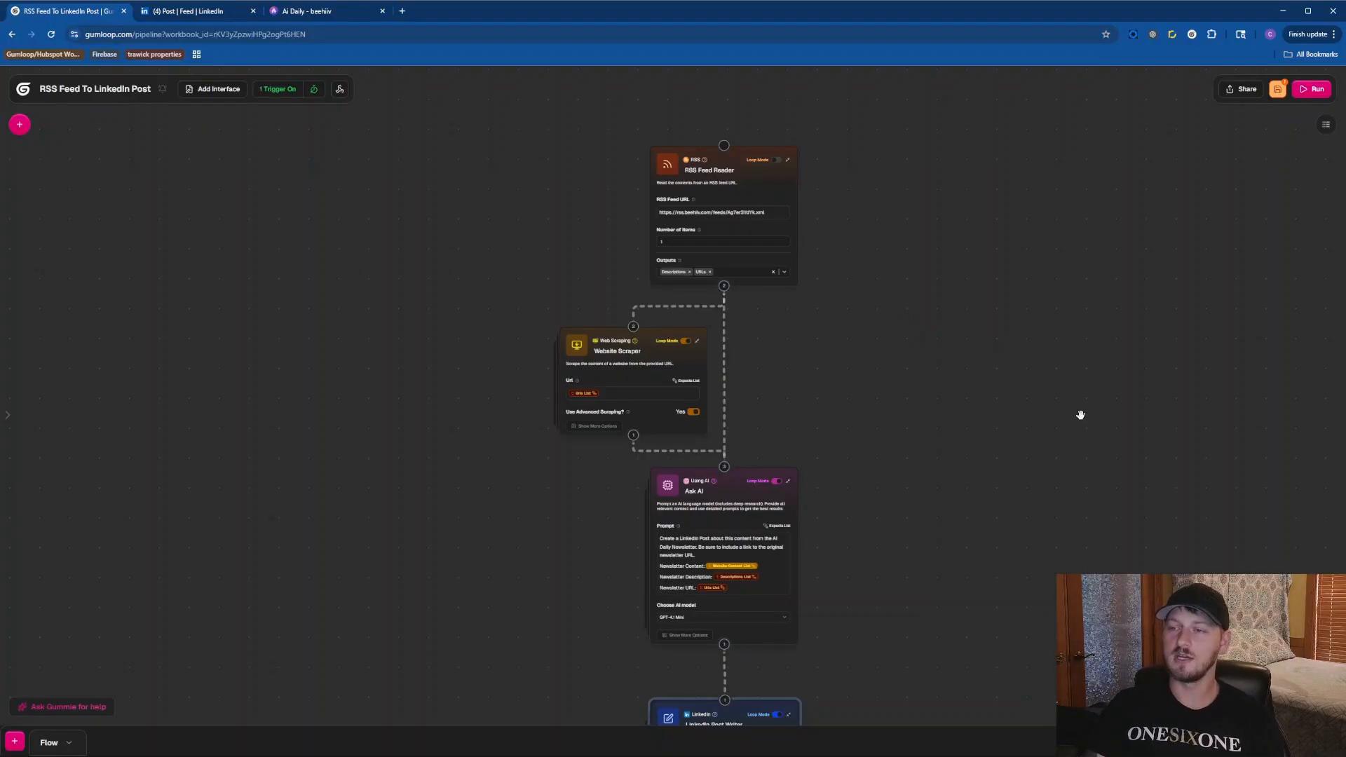
drag(1084, 412, 1098, 380)
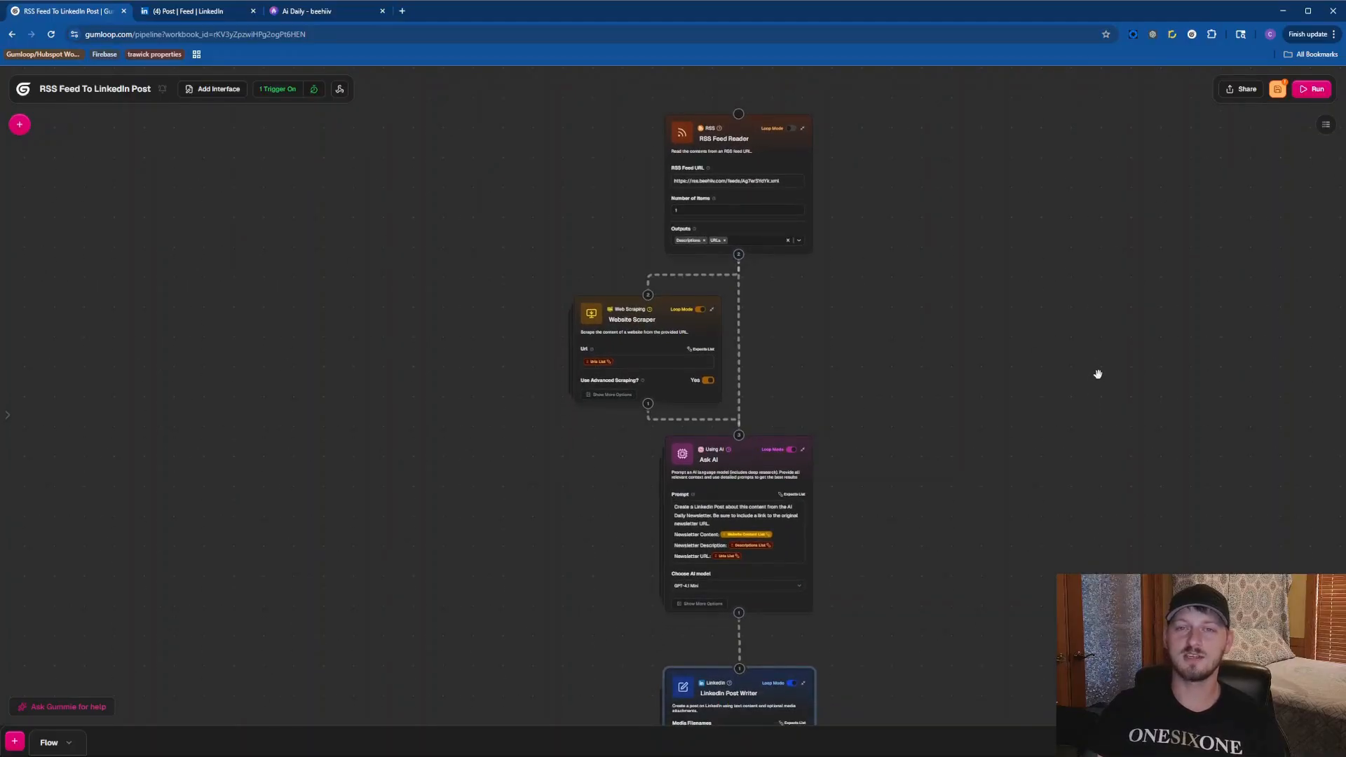